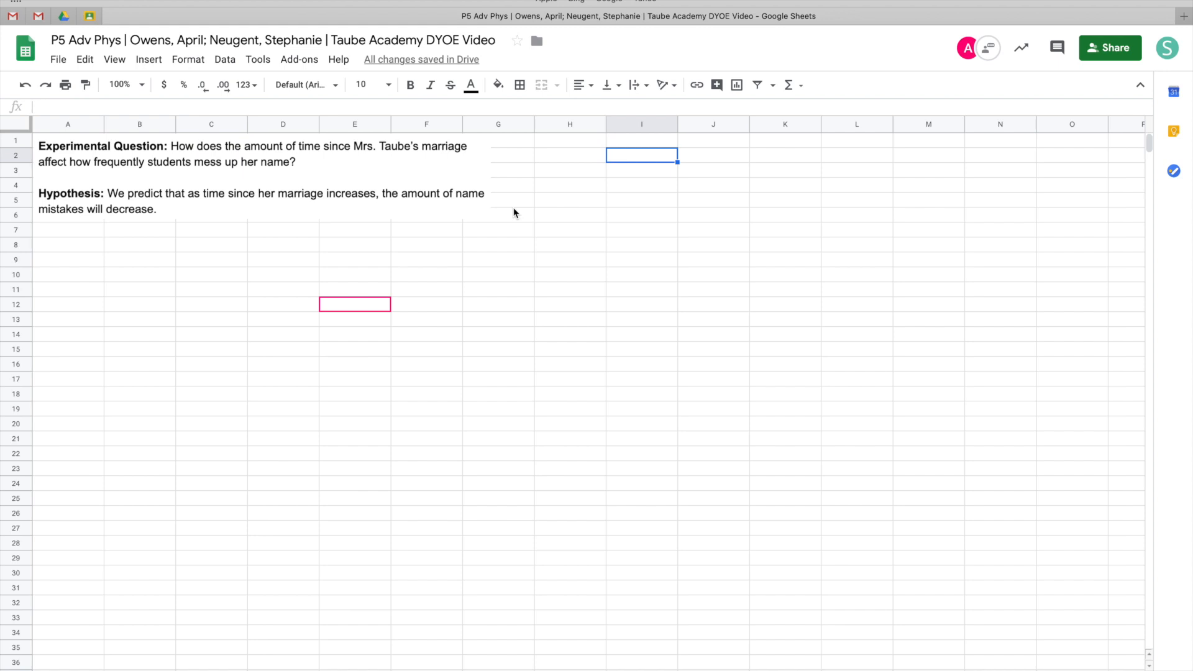
Label I3 as "IV" and enter "Number of days since marriage (school days)" in I4
click(572, 190)
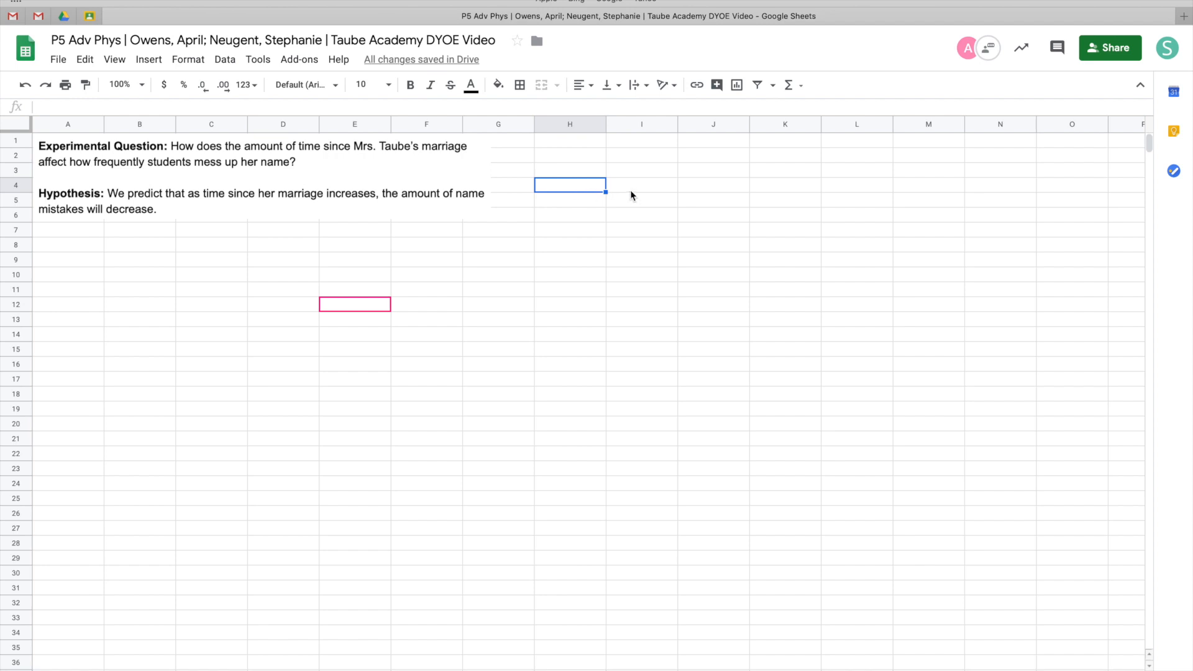
click(642, 174)
text(IV)
key(Return)
text(Number)
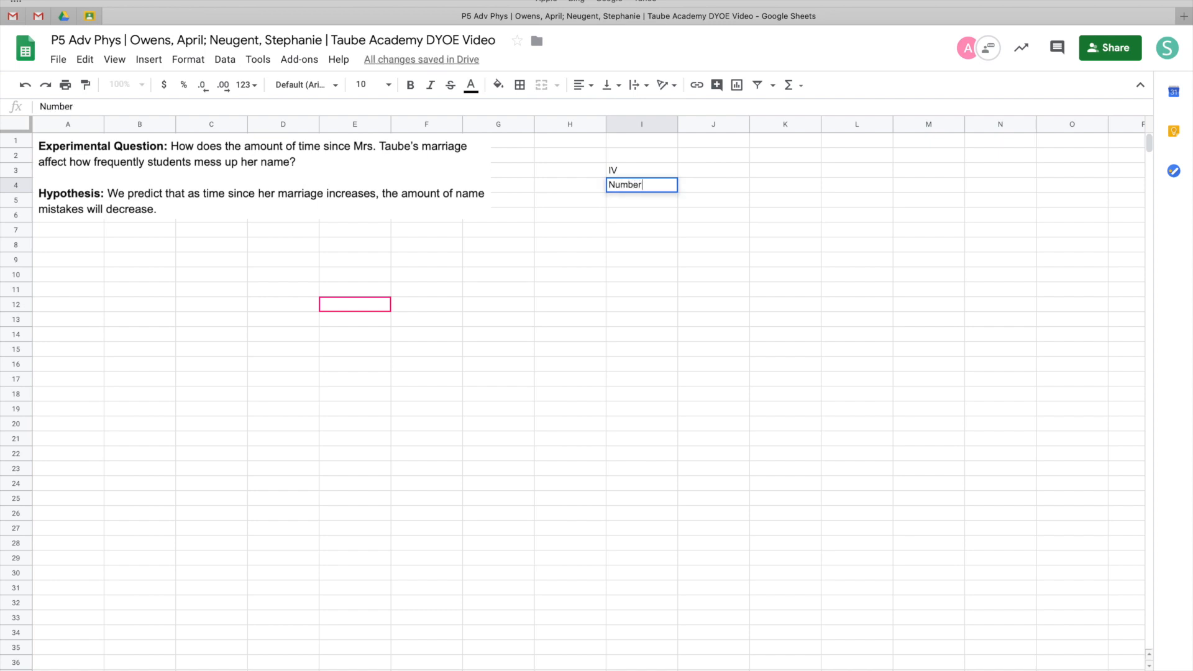
text( of days since marria)
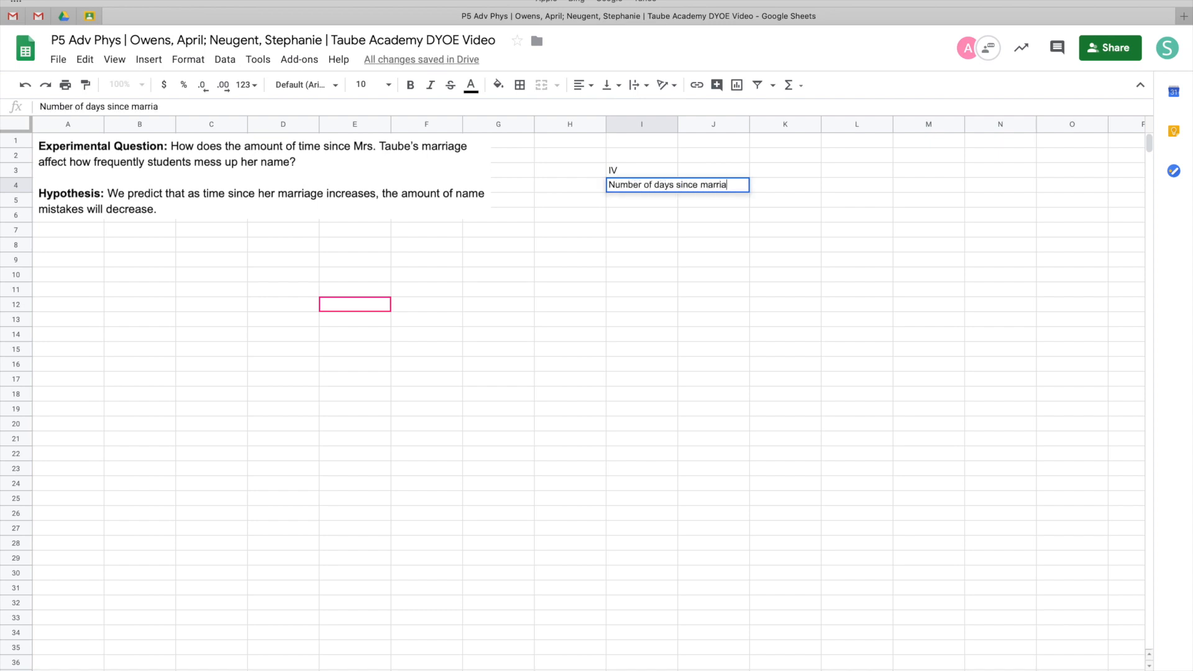
text(ge (school days))
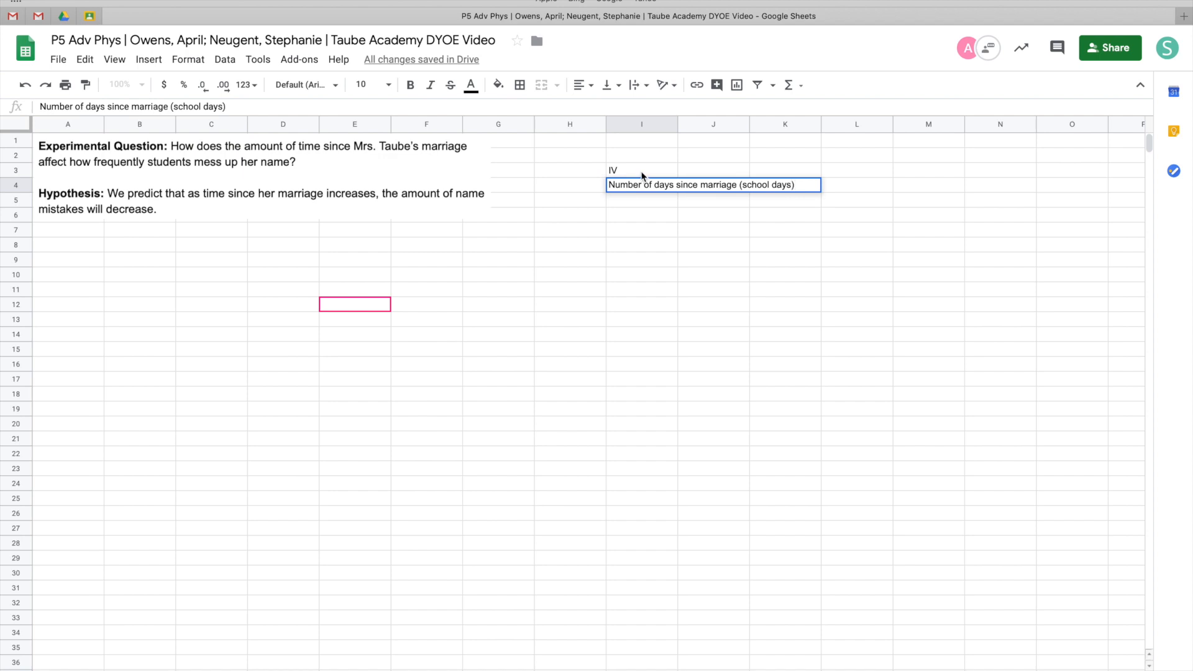
Set text wrapping to Wrap for the header cells I4 through M4
click(597, 190)
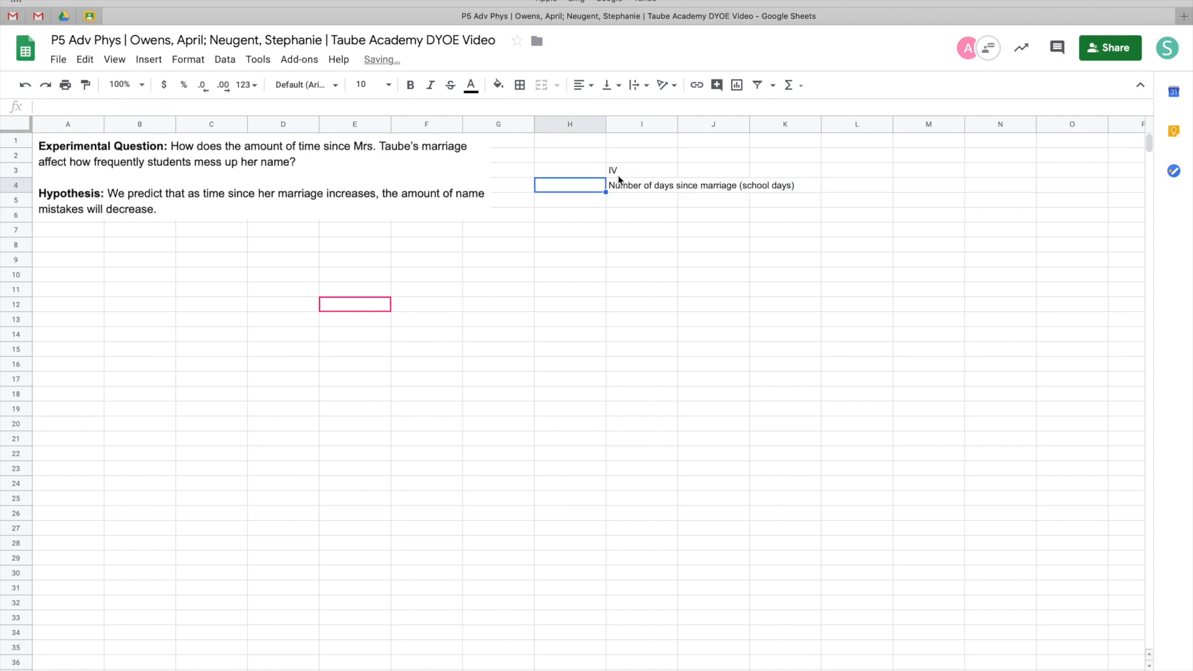
click(625, 187)
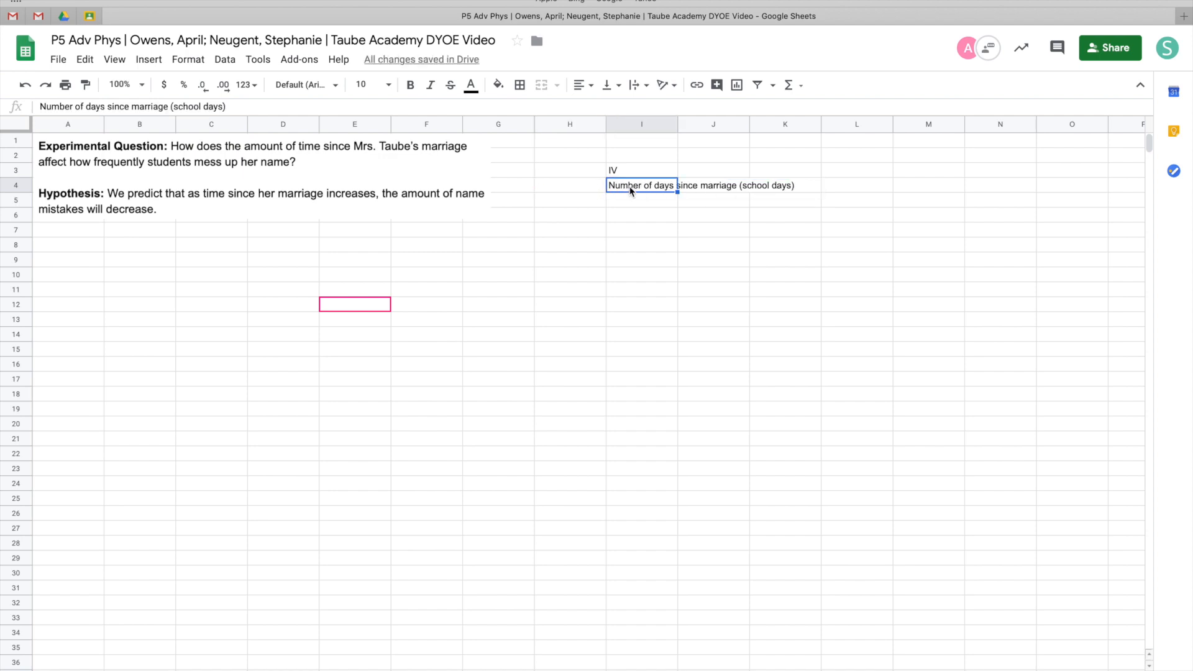
drag(624, 186, 927, 191)
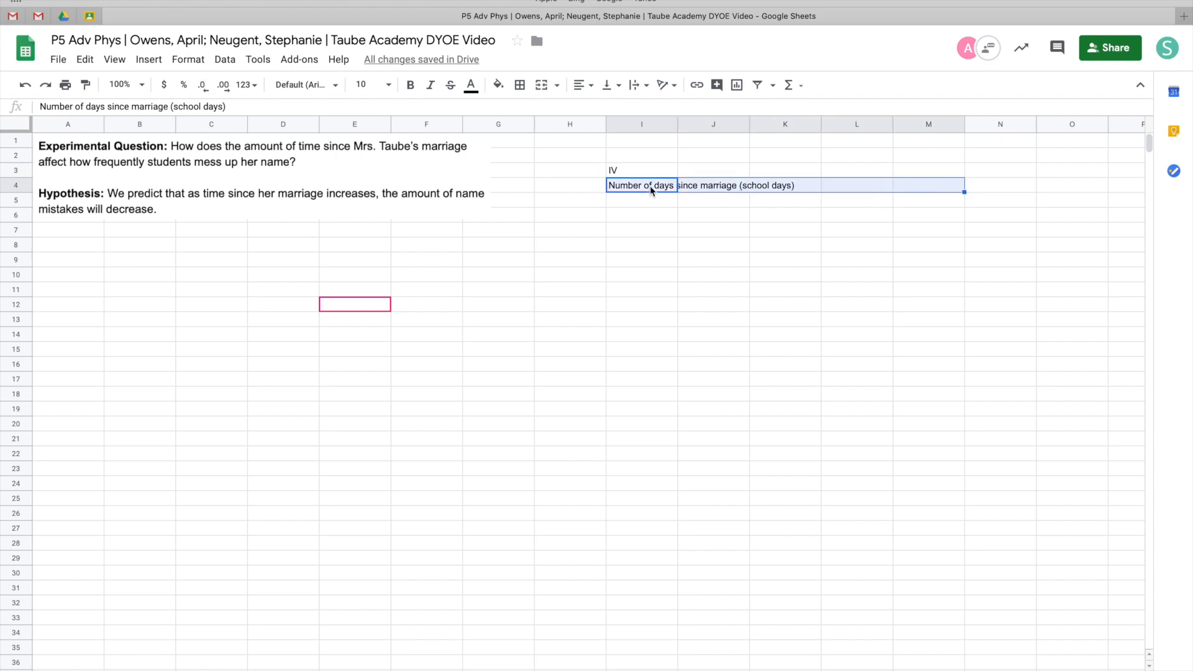
click(189, 59)
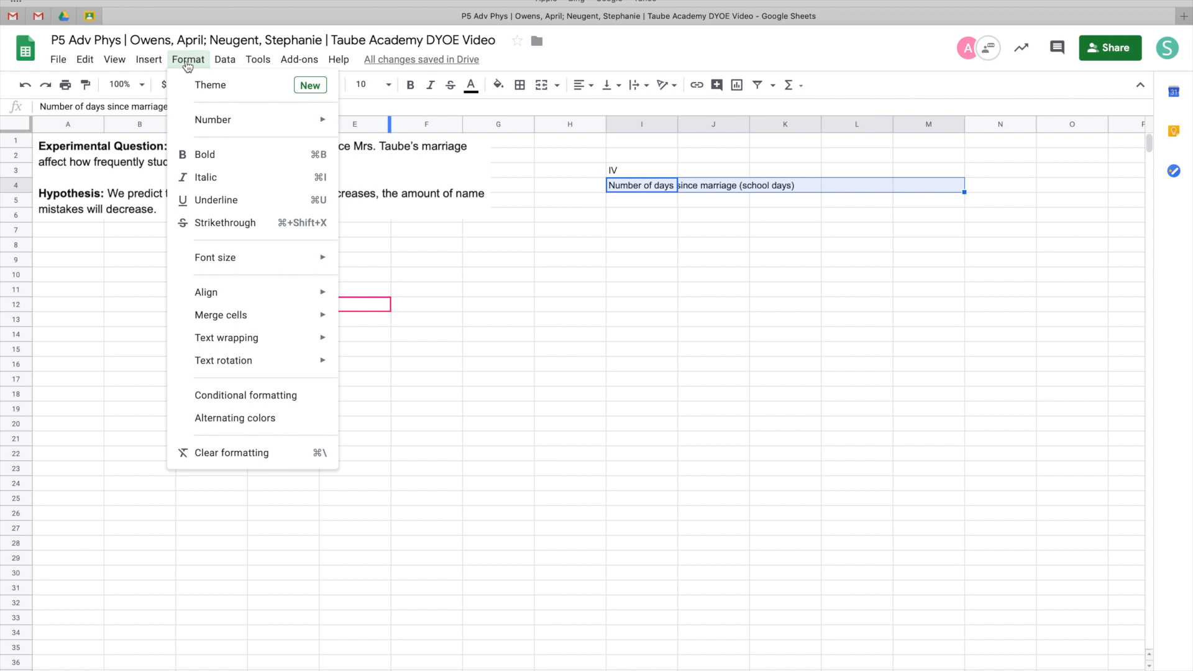
mouse_move(267, 343)
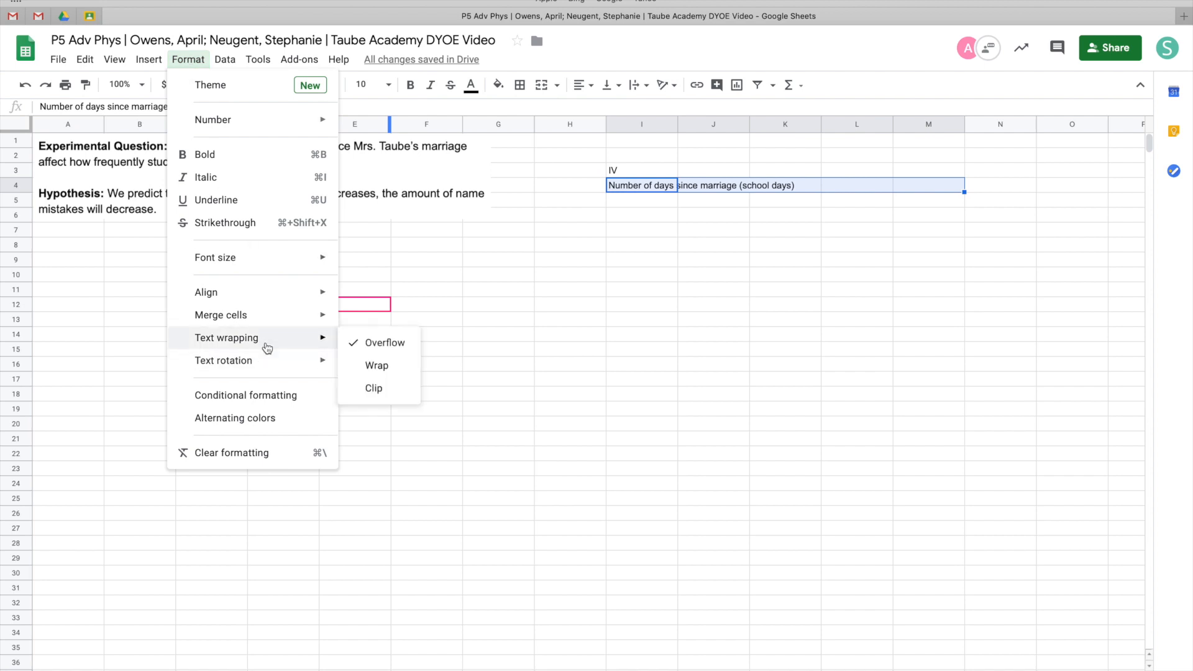
click(370, 366)
click(644, 197)
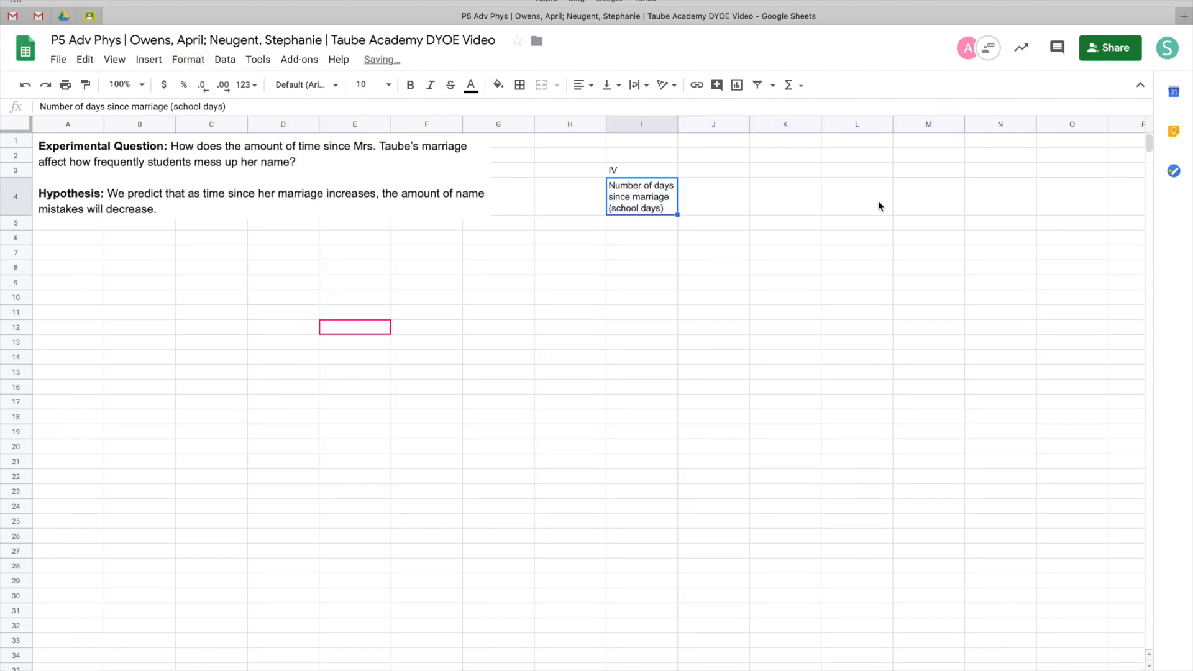
Label J3 as "DV" and enter "Number of mistakes per day" in J4
click(719, 175)
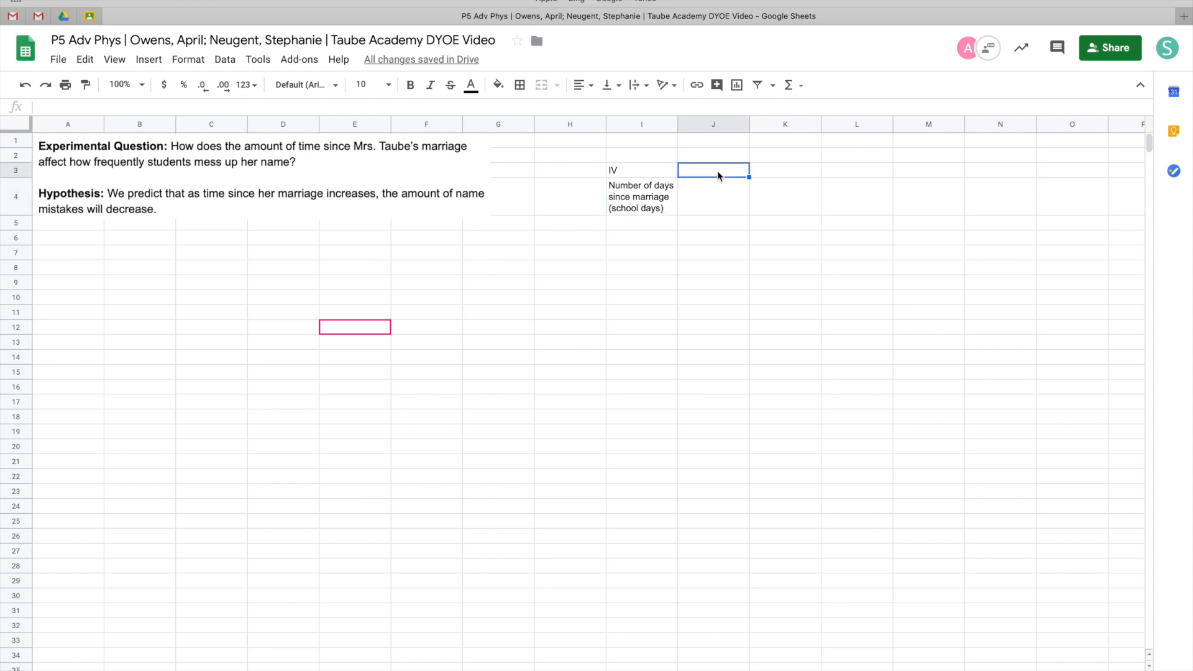
text(DV)
click(723, 203)
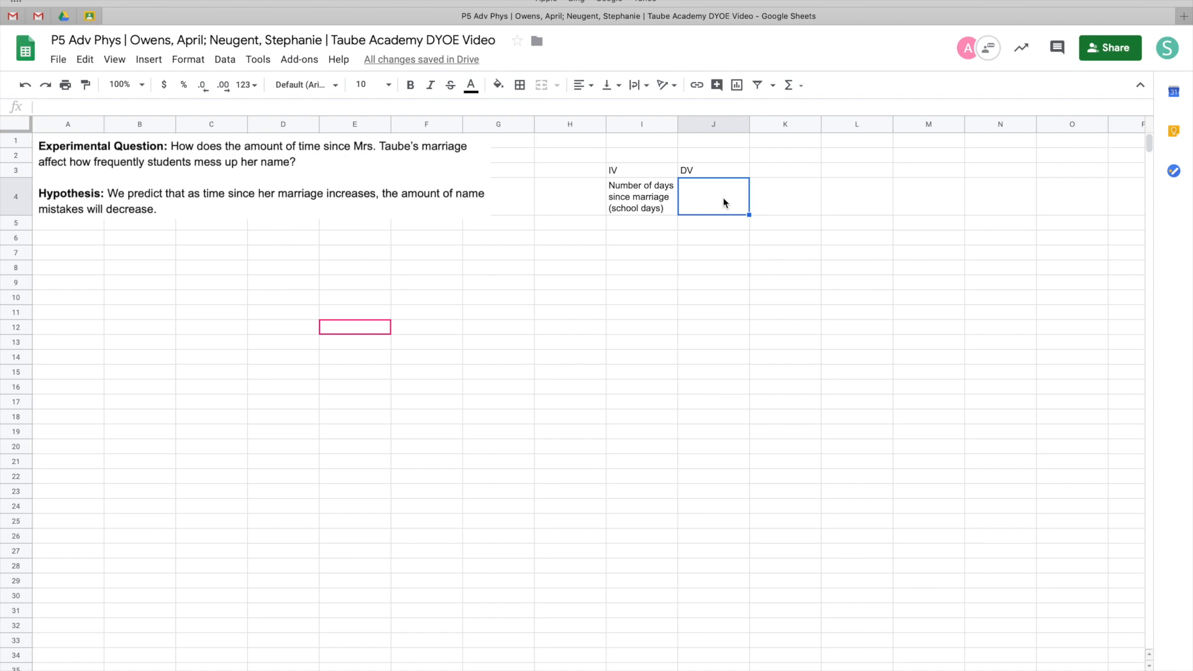
text(Number of mistakes per day)
key(Tab)
Copy the J4 header across to K4 and L4
click(713, 196)
drag(749, 215, 840, 207)
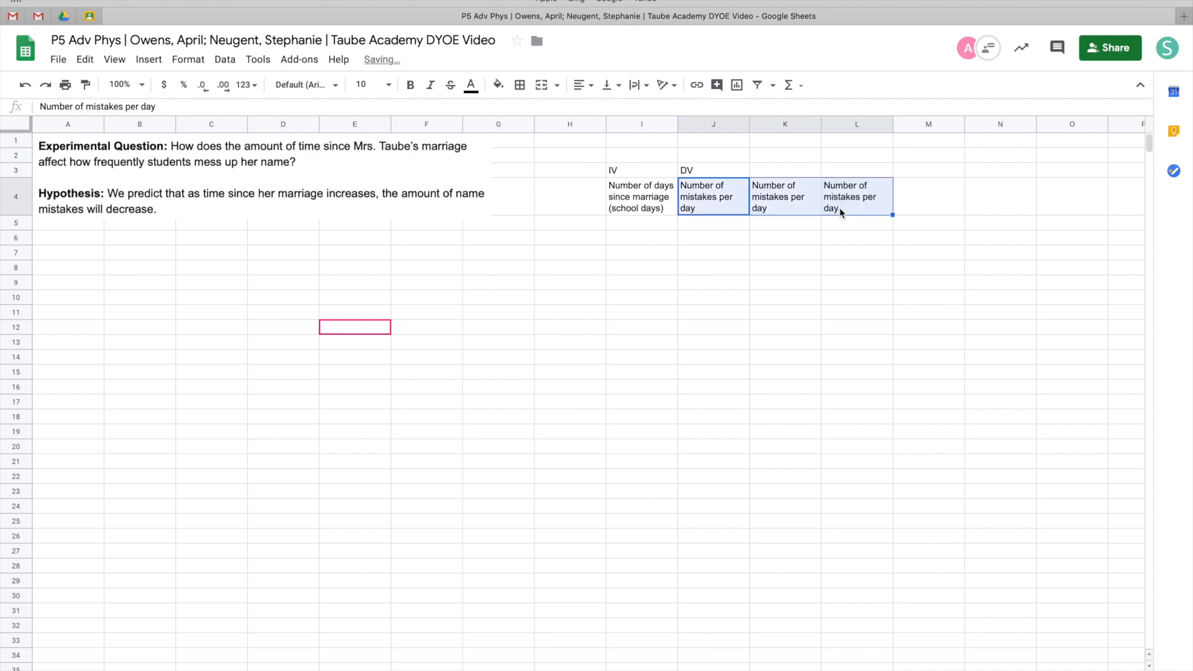
Append "by Steph", "by April" and "by Rowan" to the headers in J4, K4 and L4 respectively
click(791, 205)
double_click(706, 204)
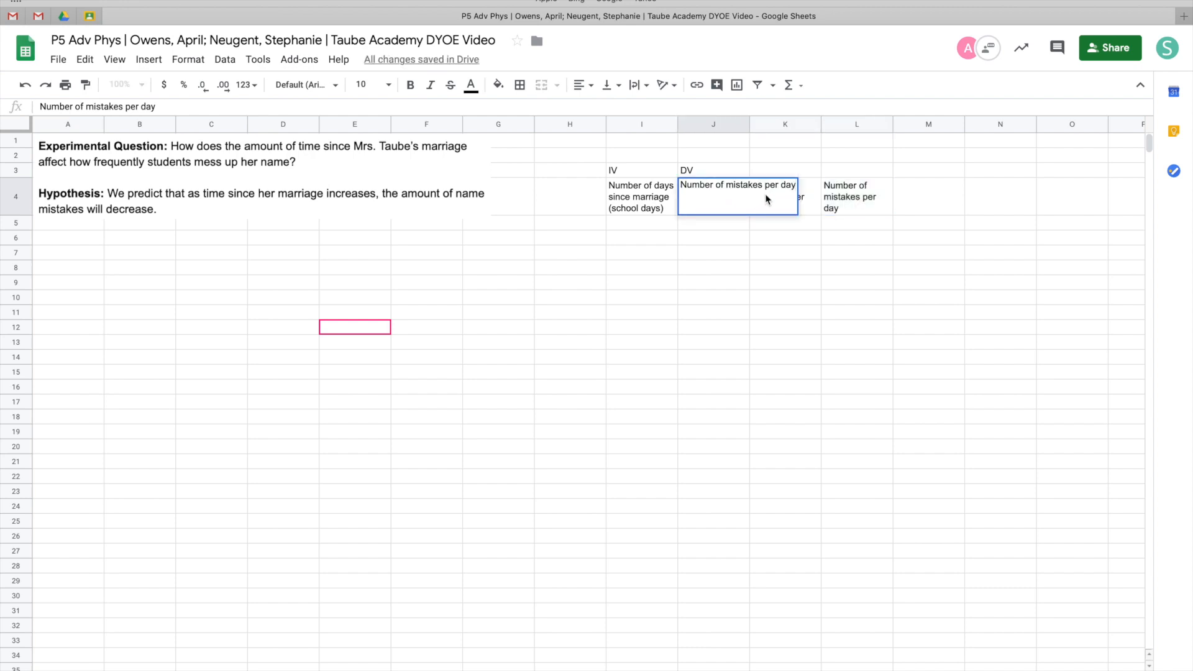
text(by Steph)
key(Tab)
double_click(770, 200)
text(by April)
key(Tab)
double_click(860, 202)
text(by Rowan)
key(Tab)
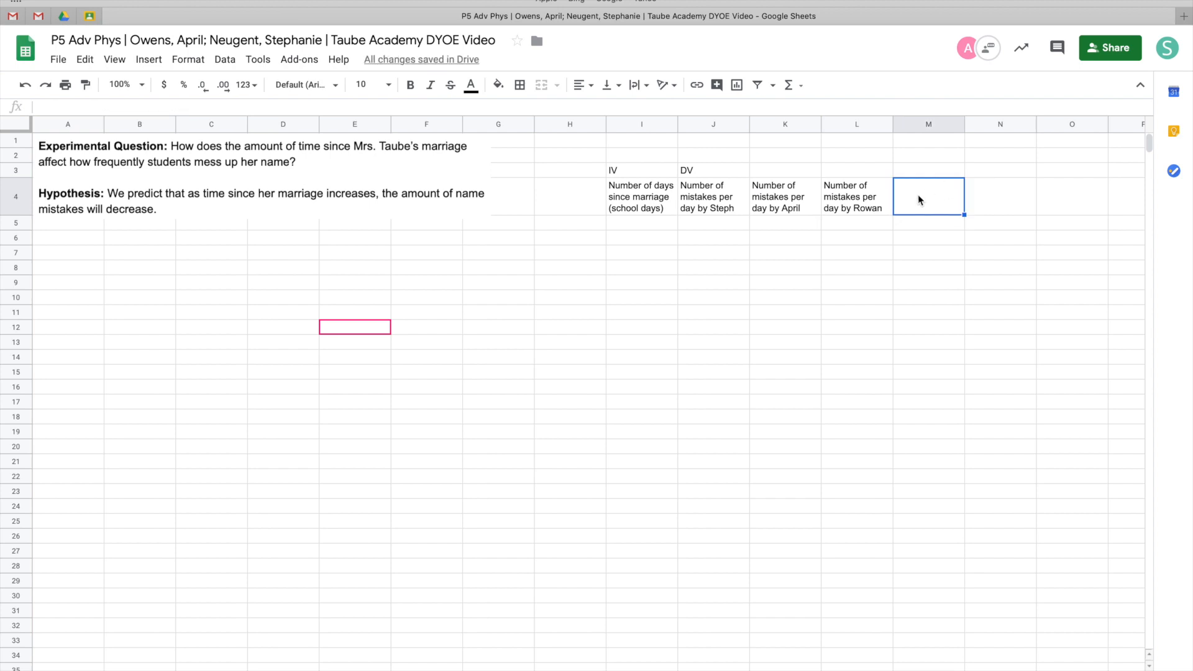
Enter the header "Average" in M4
text(Average)
key(Return)
Make the header row I4 through M4 bold
click(905, 195)
drag(629, 197, 905, 205)
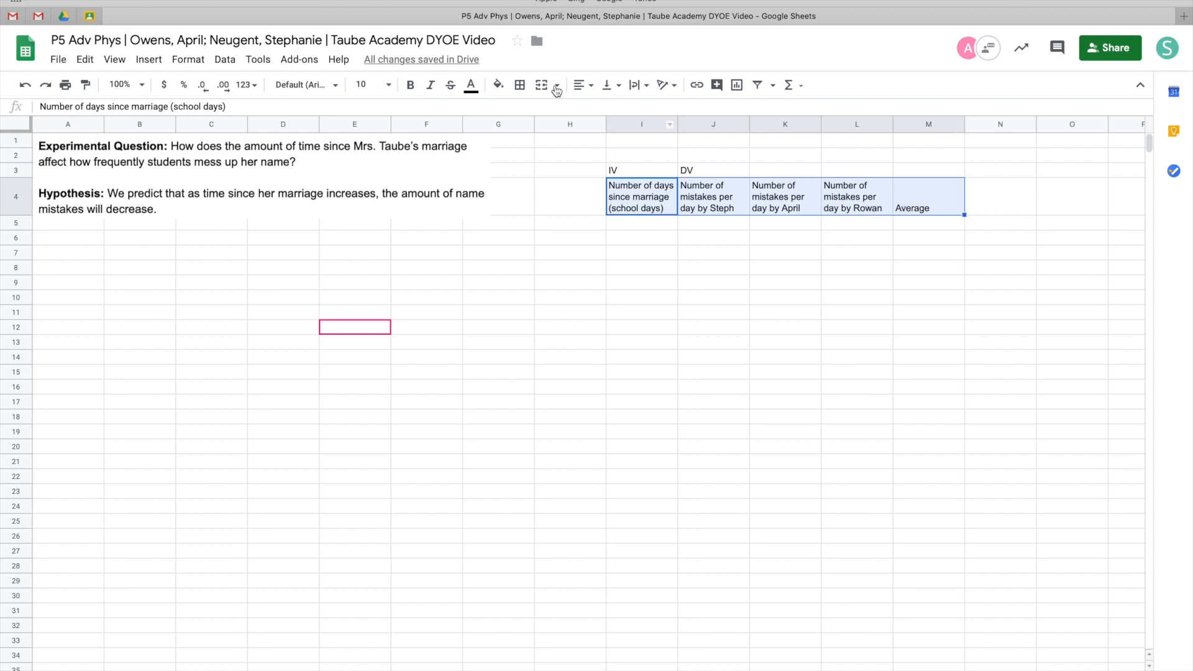
click(410, 84)
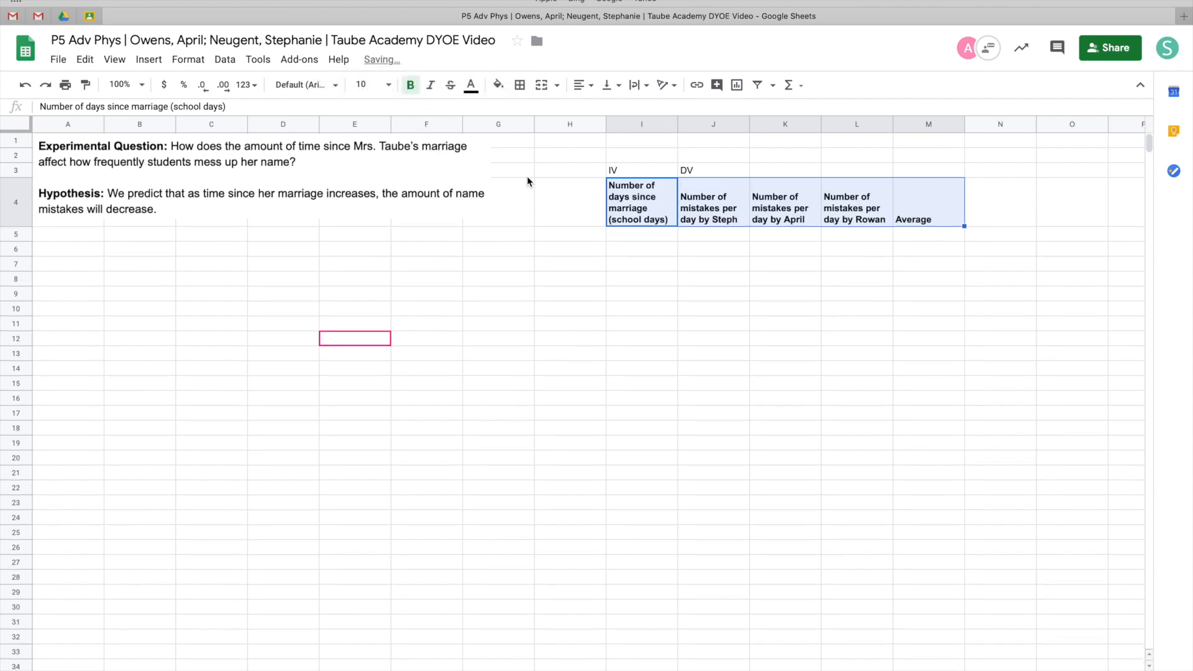
Apply all borders to the table range I4 through M12
drag(649, 215, 928, 344)
click(520, 85)
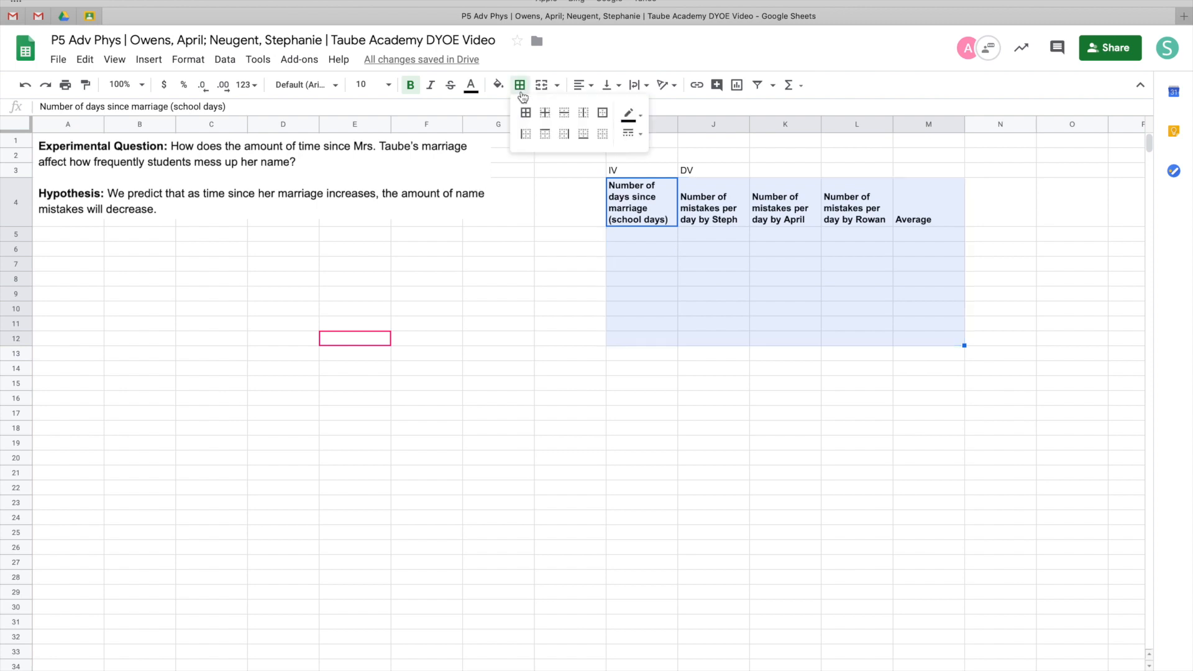
click(525, 113)
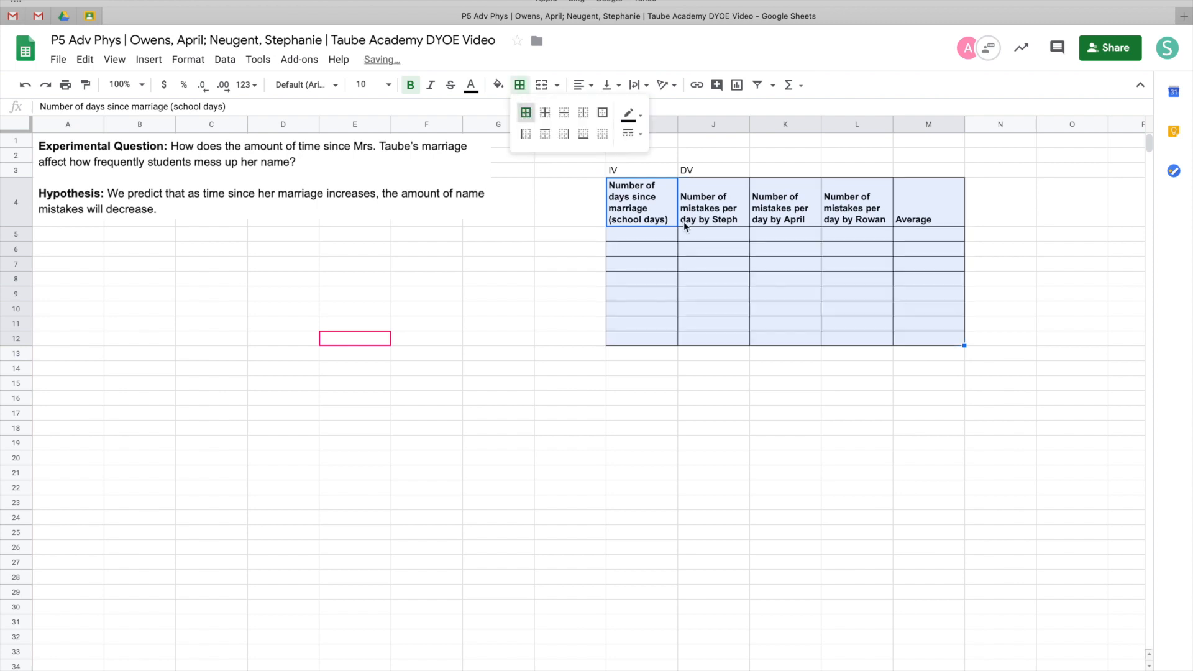
click(654, 246)
Center-align the header cells I4 through M4 horizontally
drag(646, 214, 905, 219)
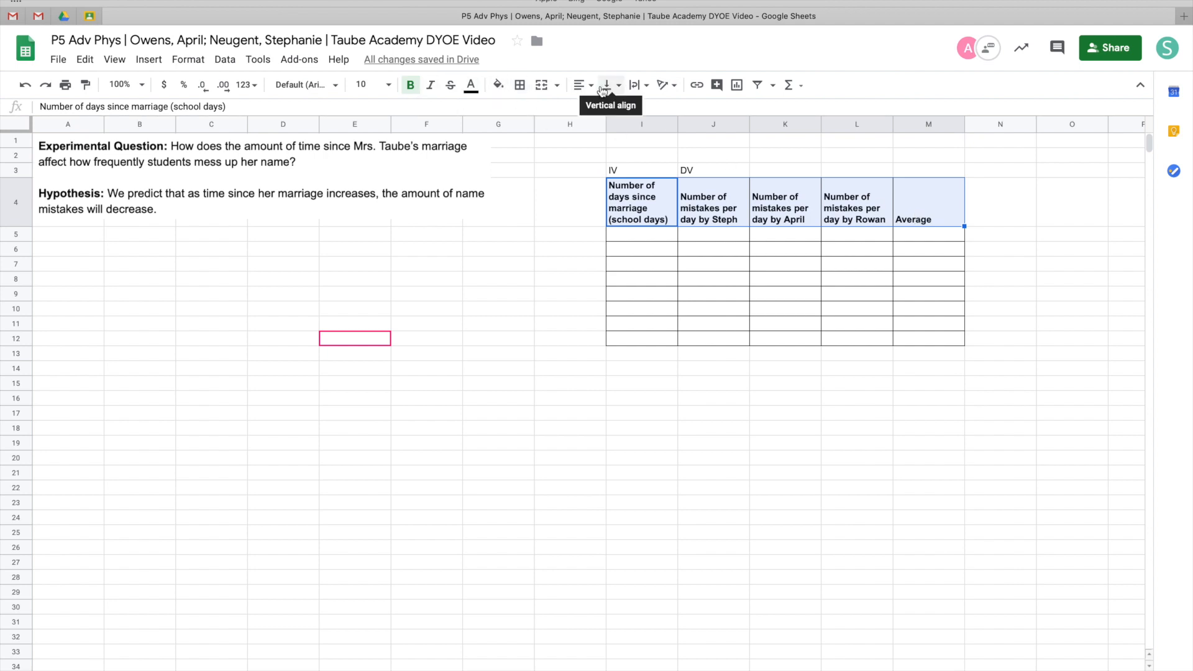
click(581, 85)
click(598, 115)
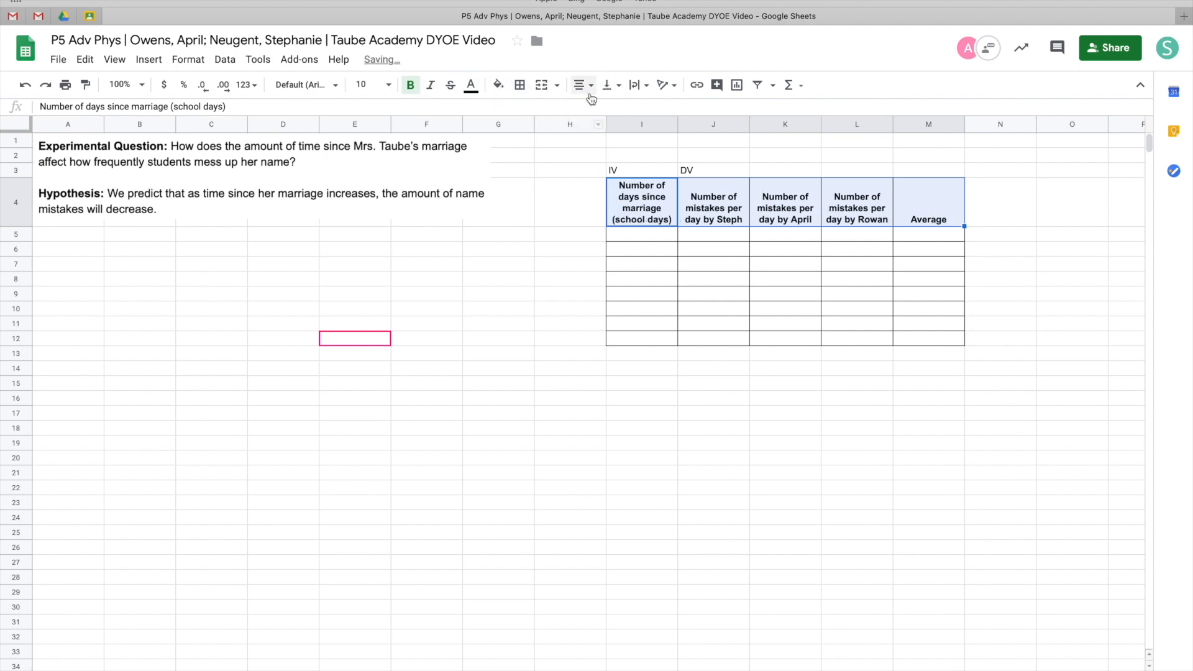
key(Down)
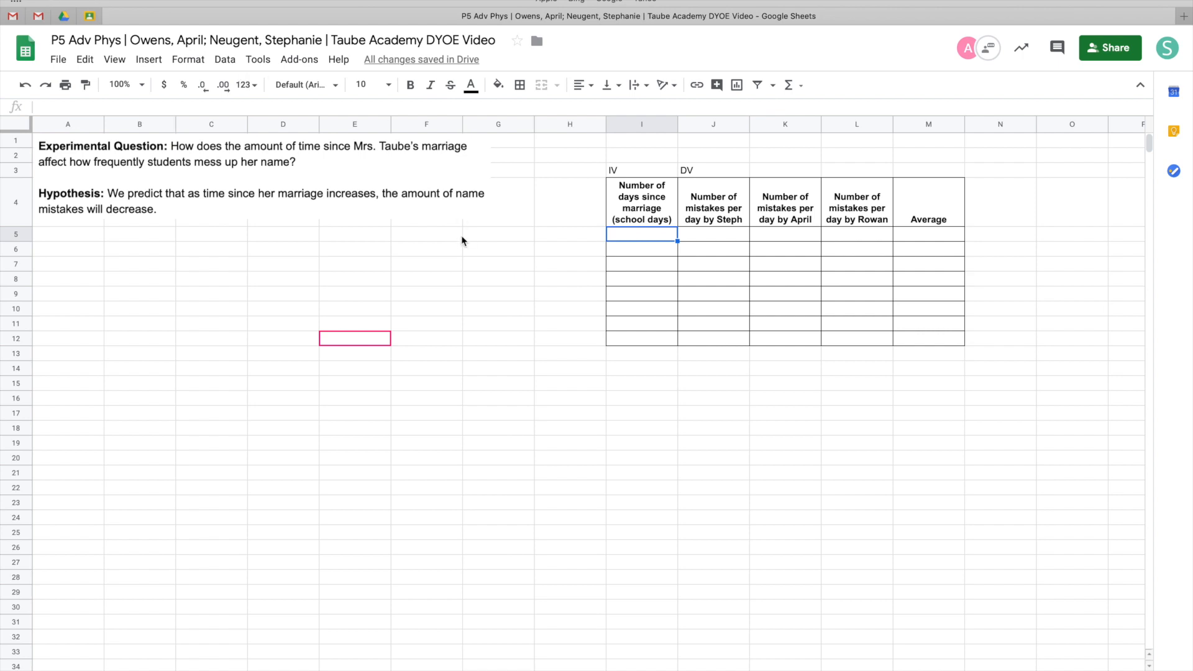
Enter the days 1 through 8 in I5 through I12
key(BackSpace)
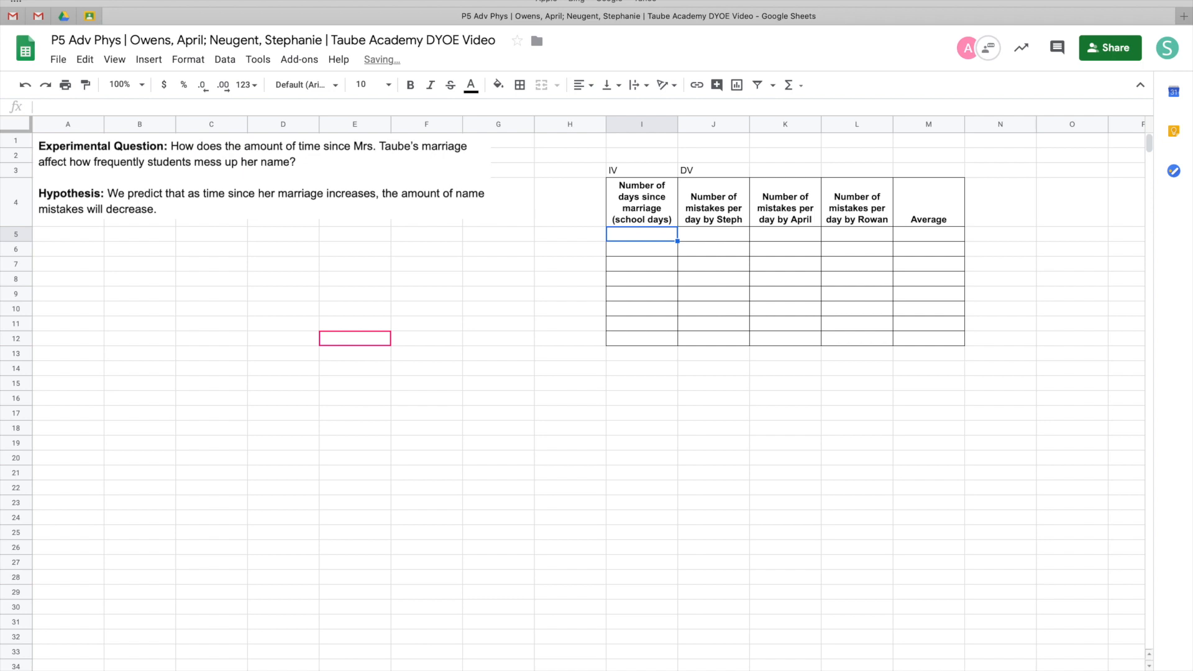
text(1 2 3 4 5 6 7 8)
click(524, 301)
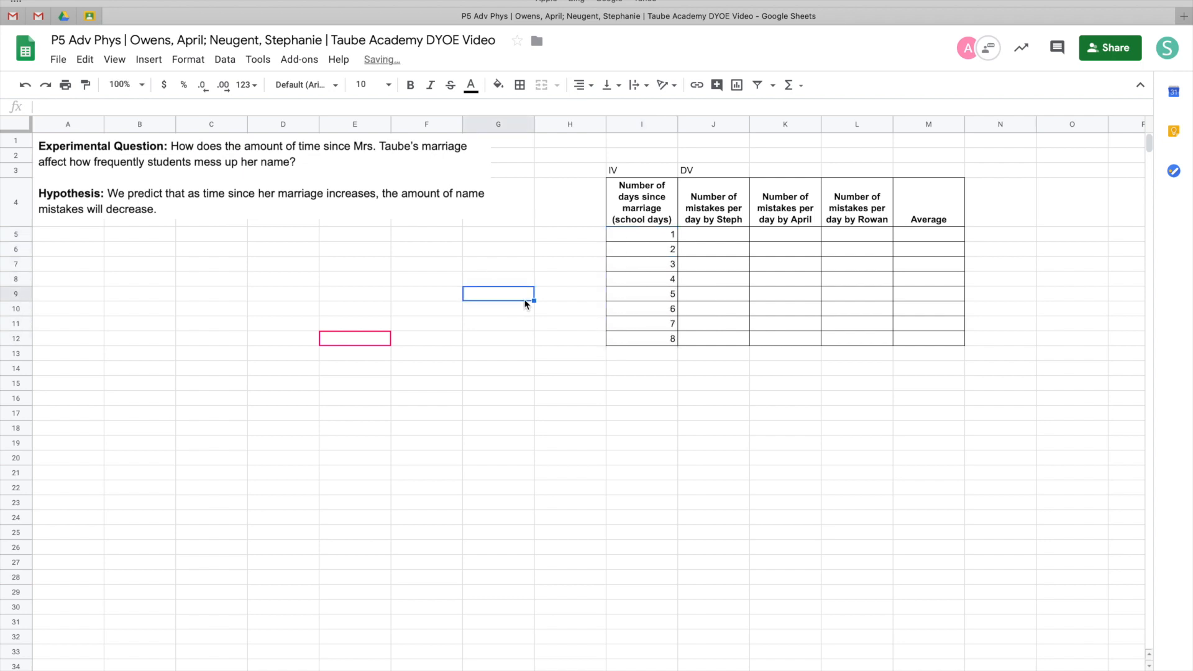
Enter Steph's counts 120, 105, 113, 98, 76, 39, 28, 13 and April's counts 134, 126, 115, 120, 98, 77, 46, 55 down their columns
click(724, 238)
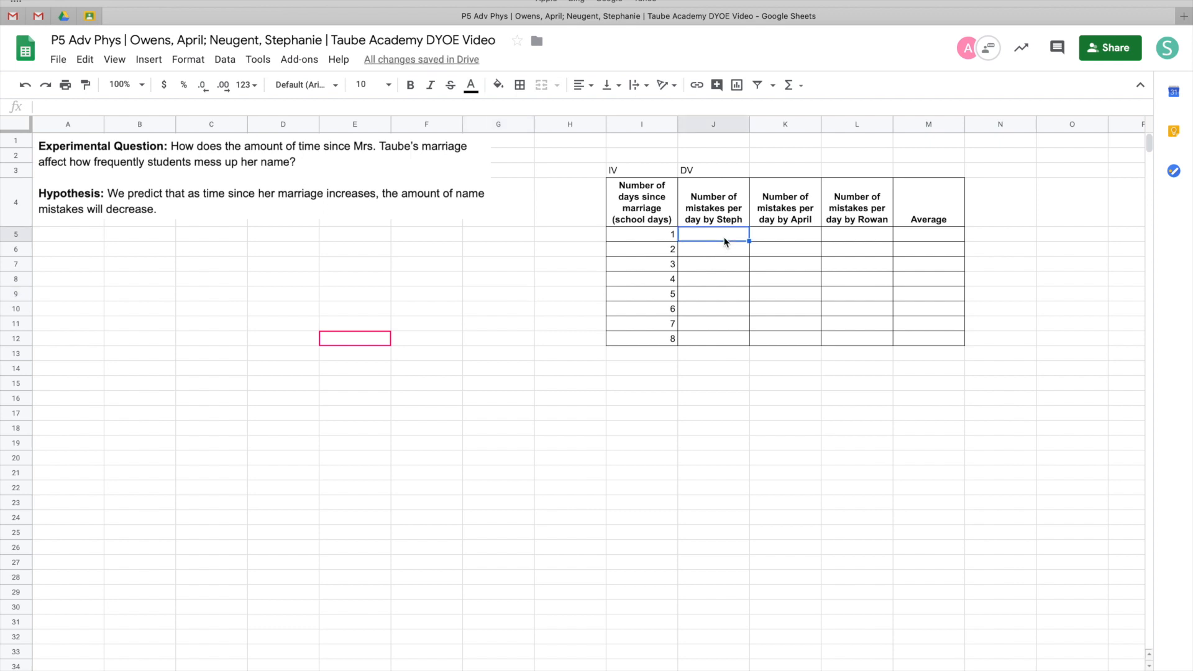
text(120 105 113 98 76 39 28 13)
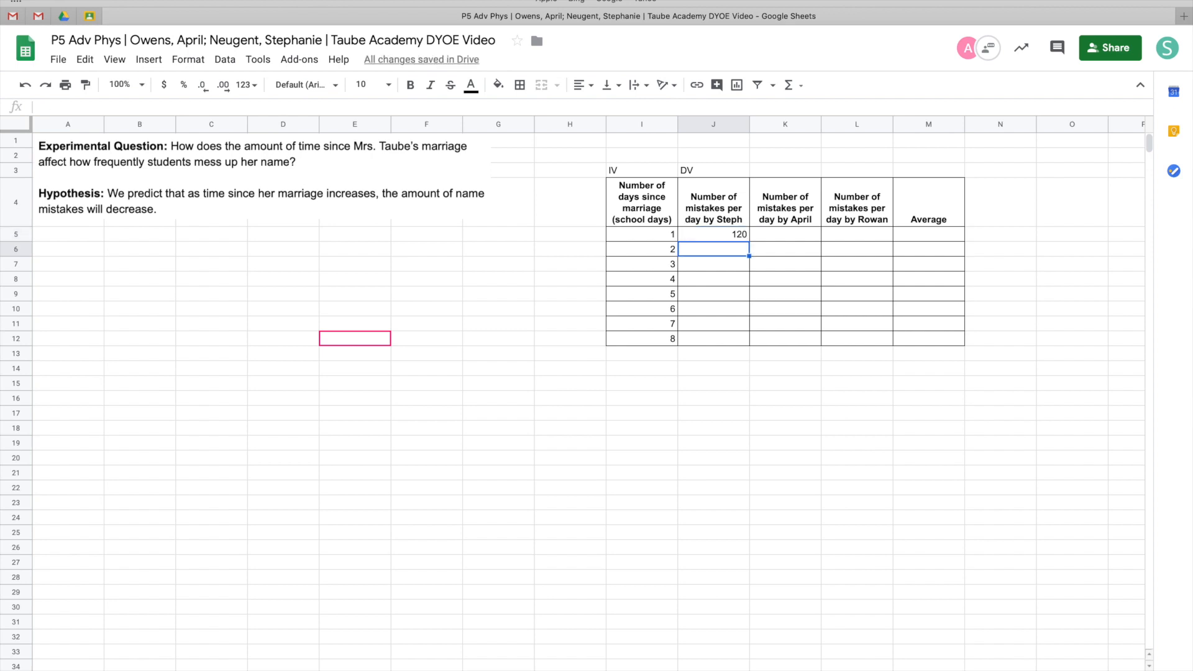
click(785, 234)
text(134 126 115 120 98 77 46 55)
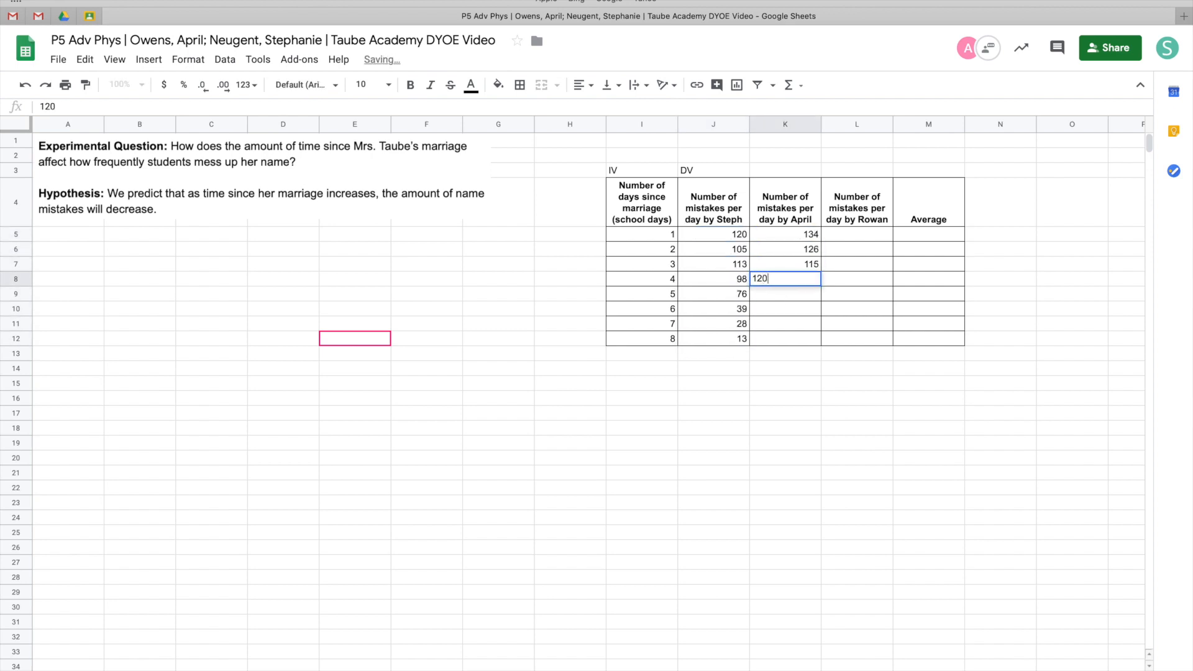
Enter Rowan's counts 105, 99, 86, 89, 74, 55, 36, 19 in L5 through L12
click(843, 235)
text(105 99 86 89 74 55 36 19)
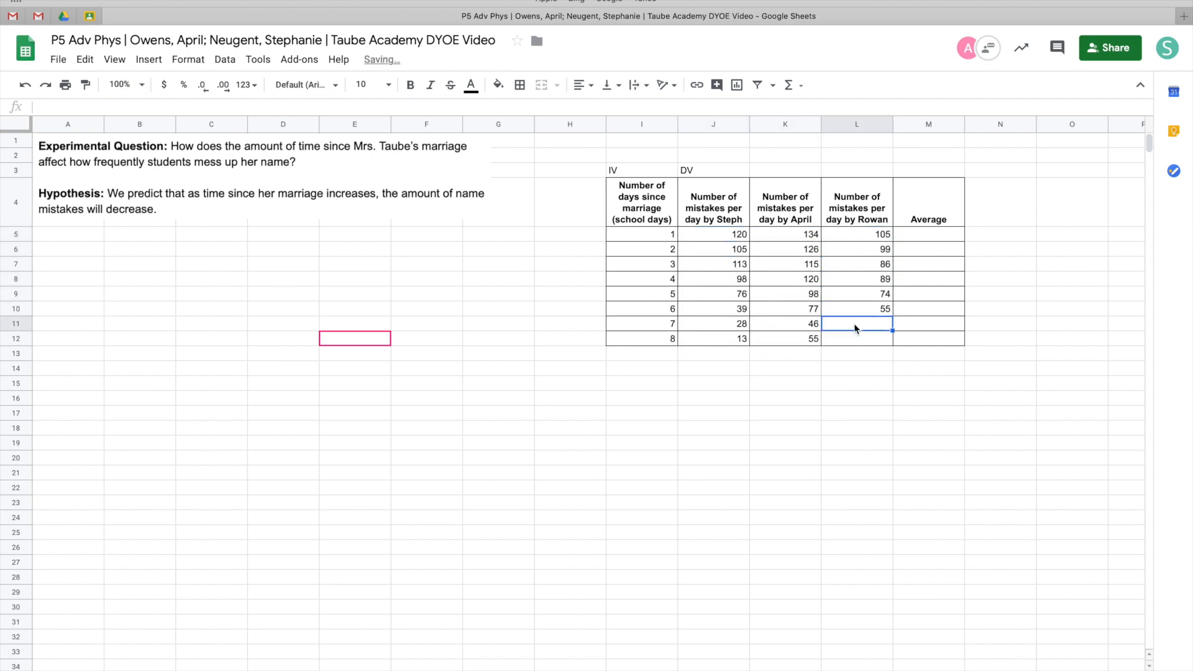
click(537, 394)
Center-align the data values in I5 through L12
drag(646, 235, 851, 339)
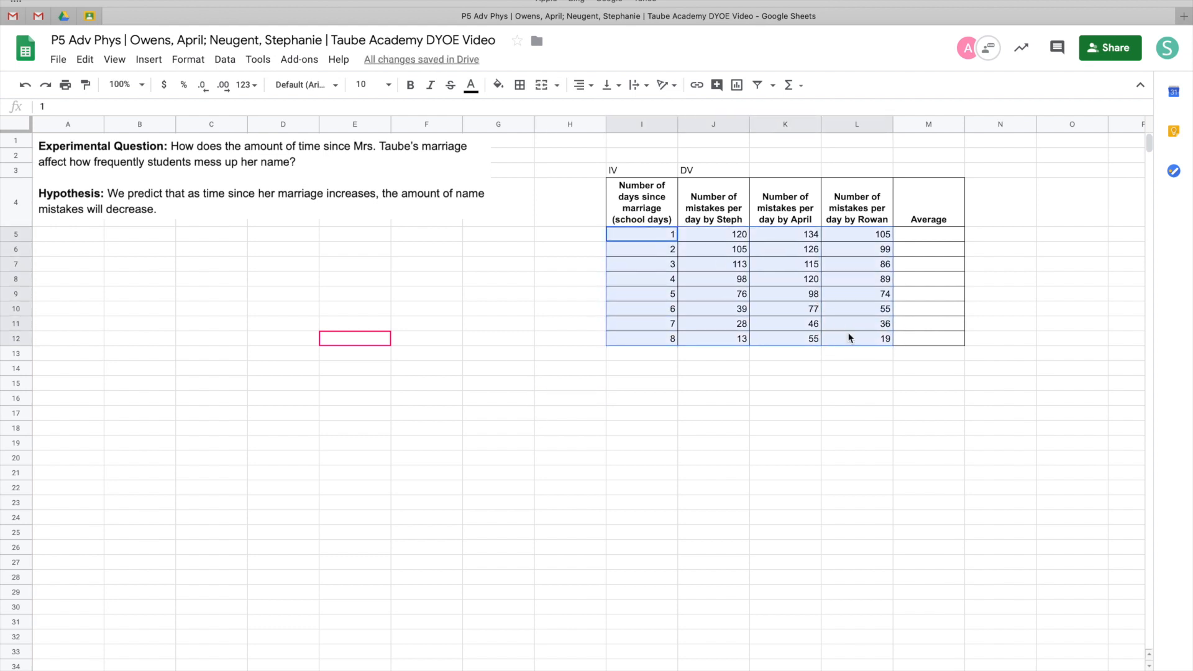
click(584, 85)
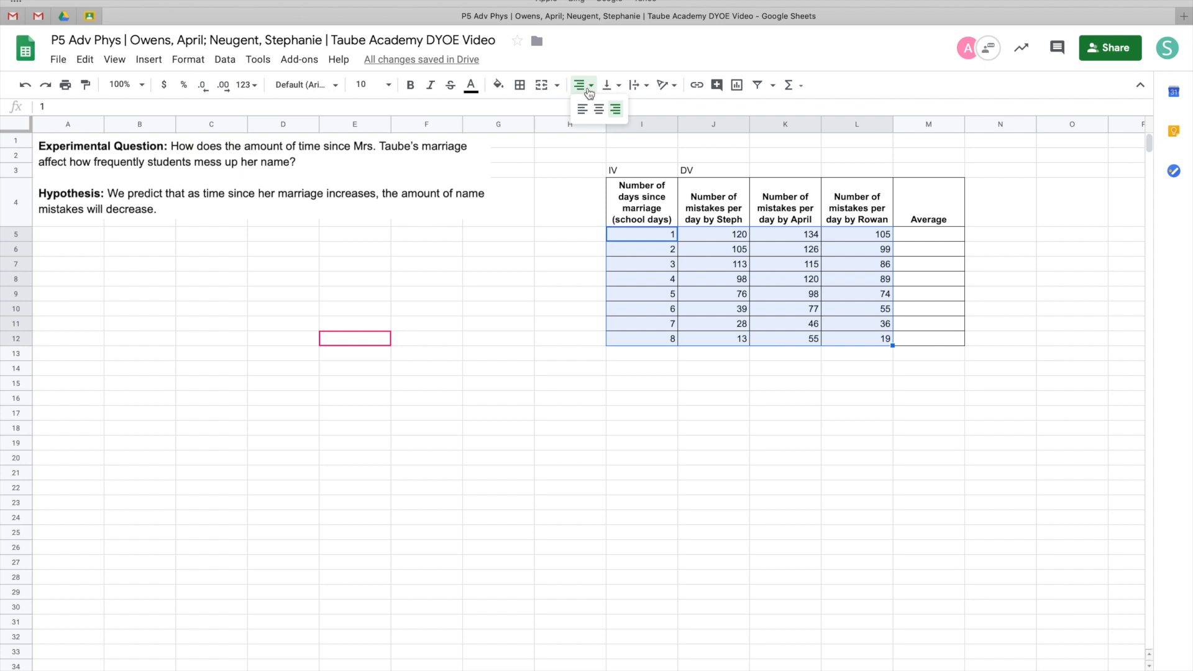
click(598, 112)
click(705, 365)
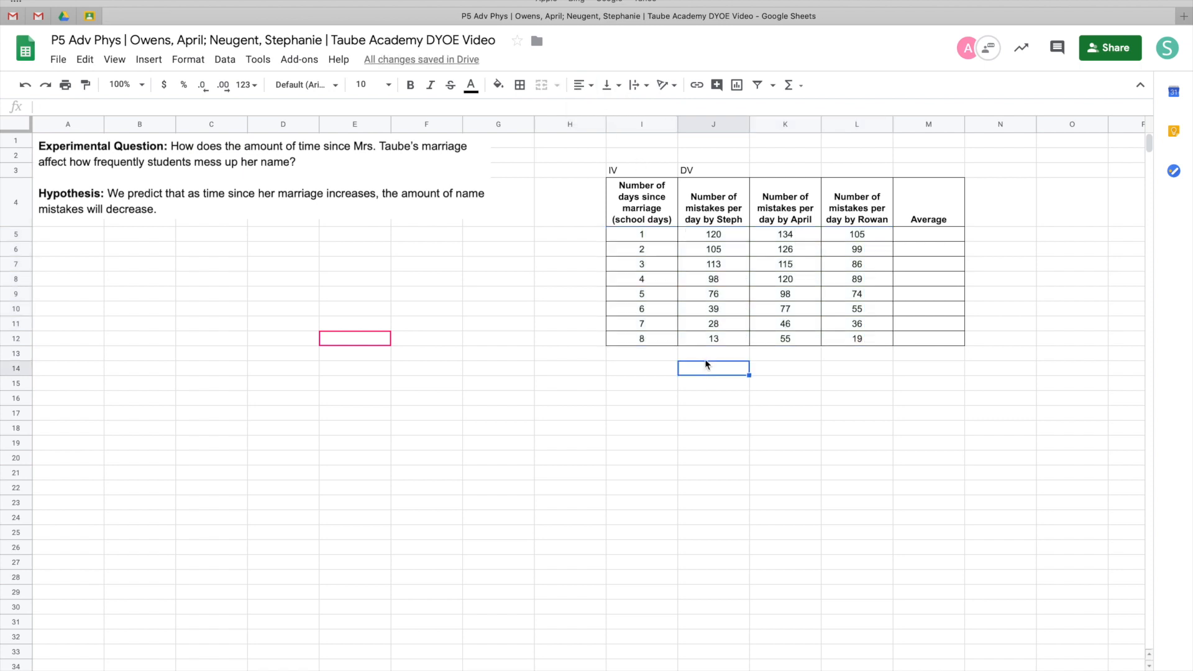
click(562, 331)
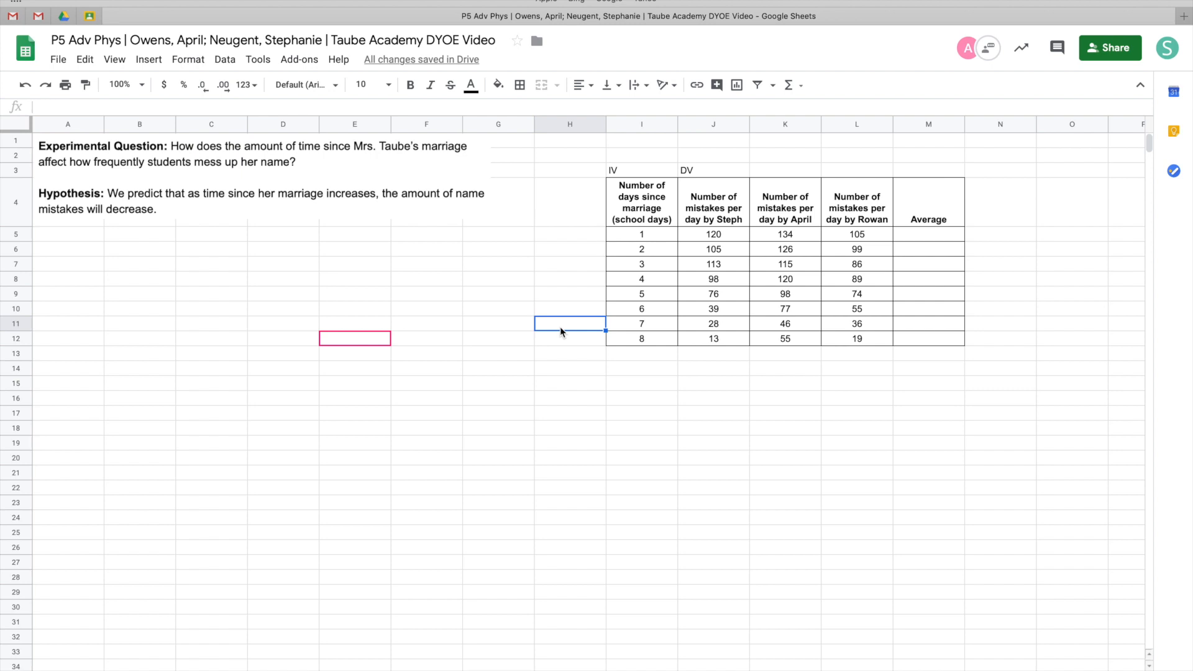
Enter the formula =(sum(J5,K5,L5))/3 in M5 to average the three students' counts for day 1
click(921, 240)
text(=()
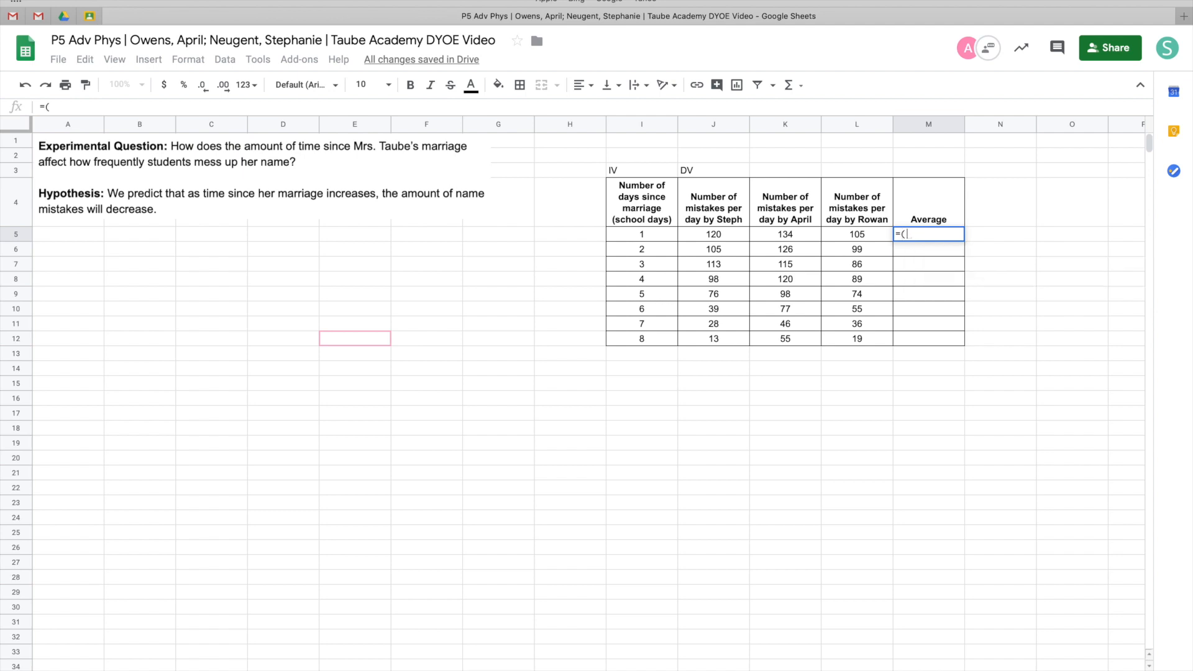
text(sum)
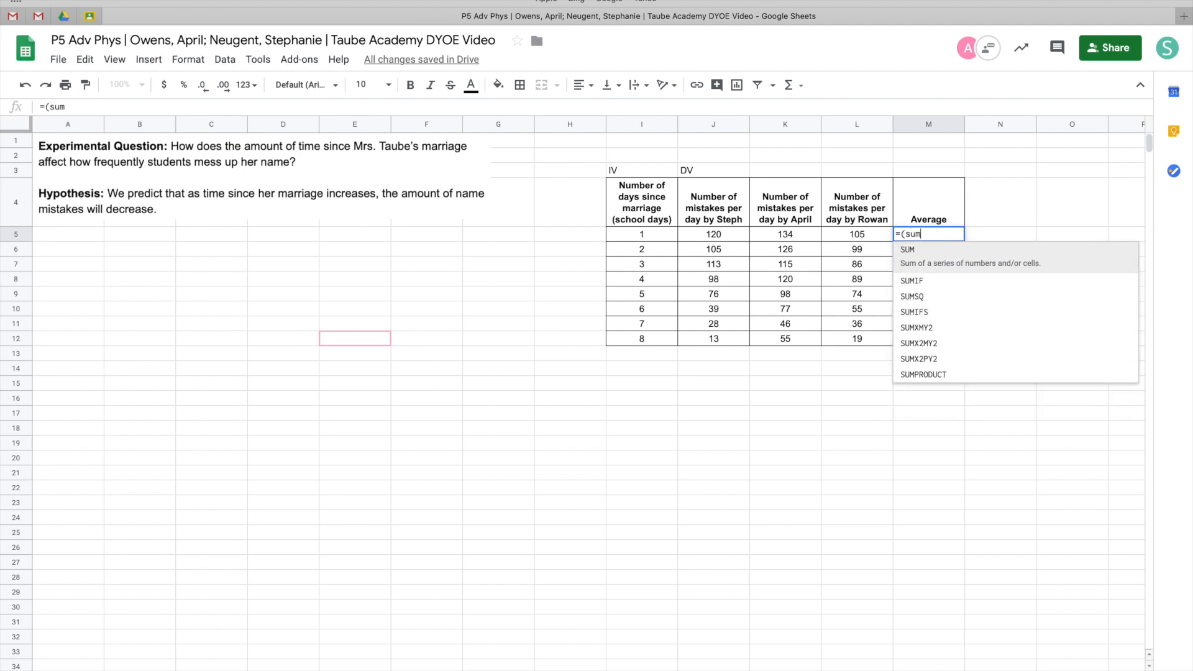
text(()
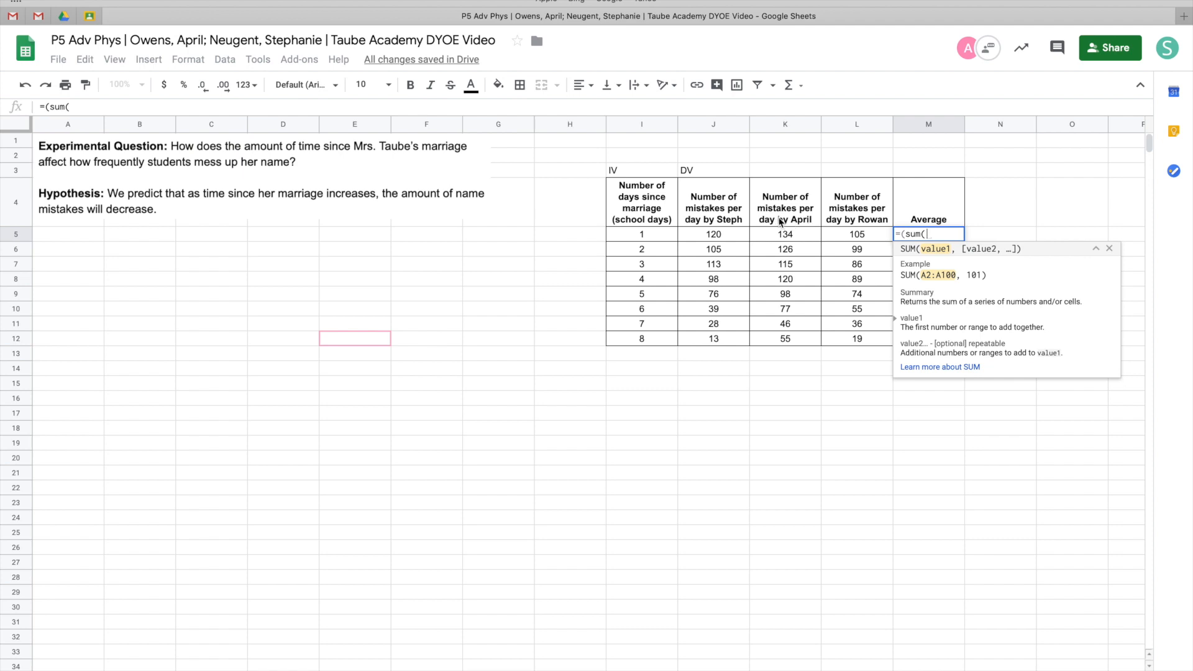
click(731, 234)
text(,)
click(776, 234)
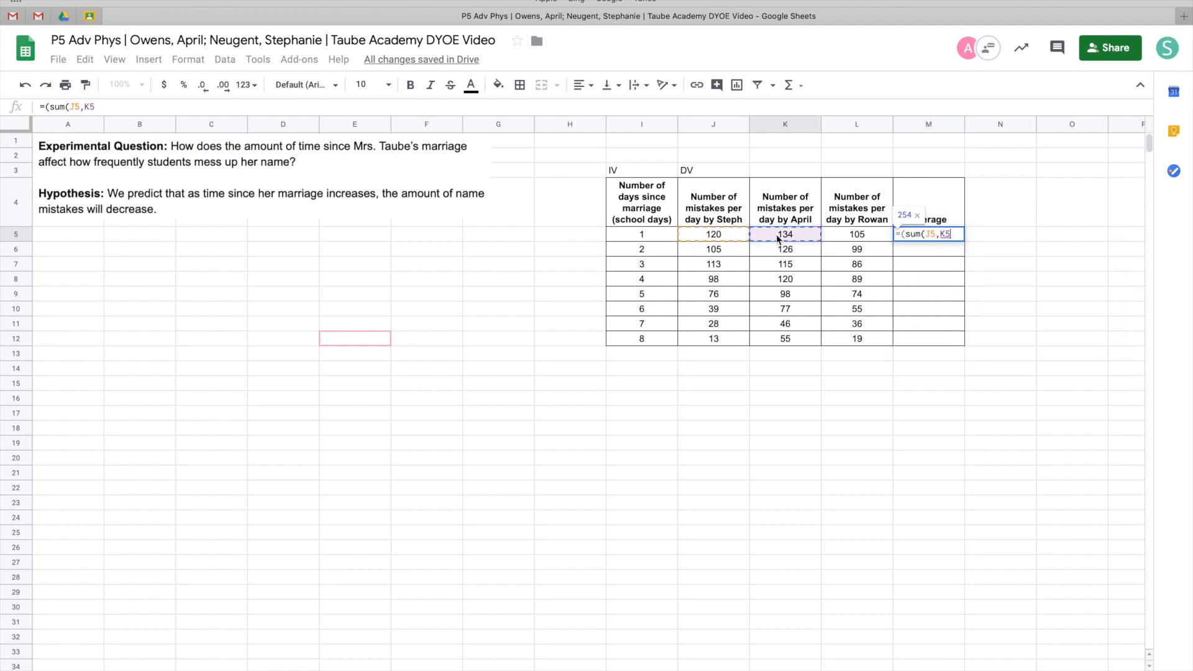
text(,)
click(840, 236)
text()))
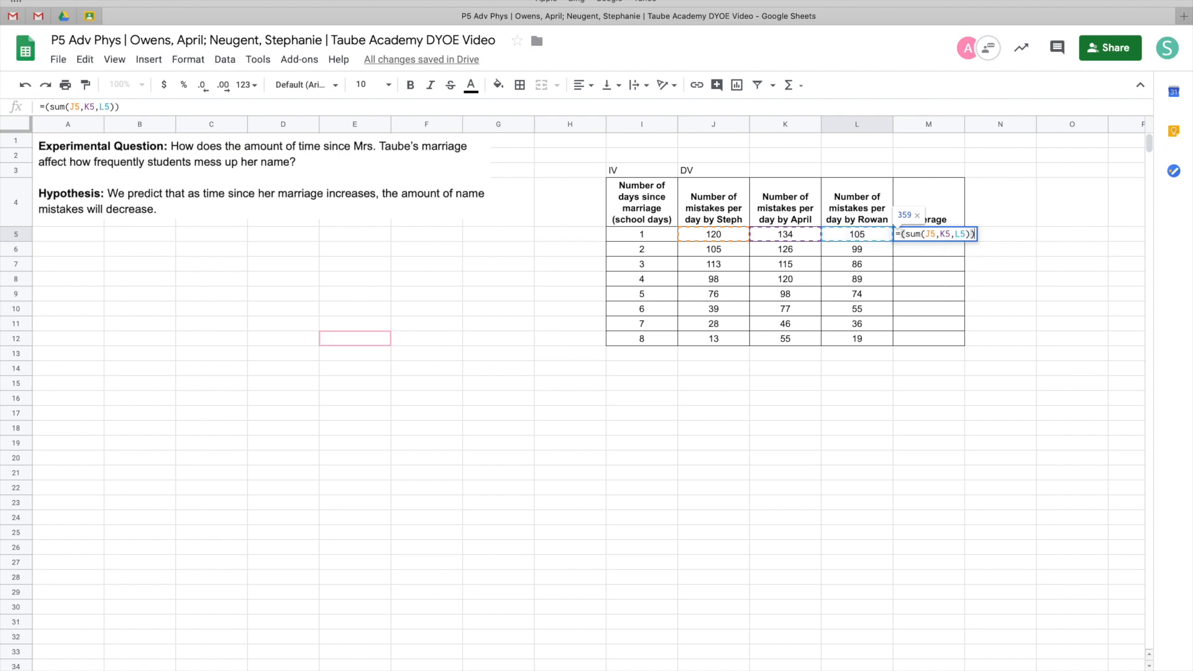
text(/3)
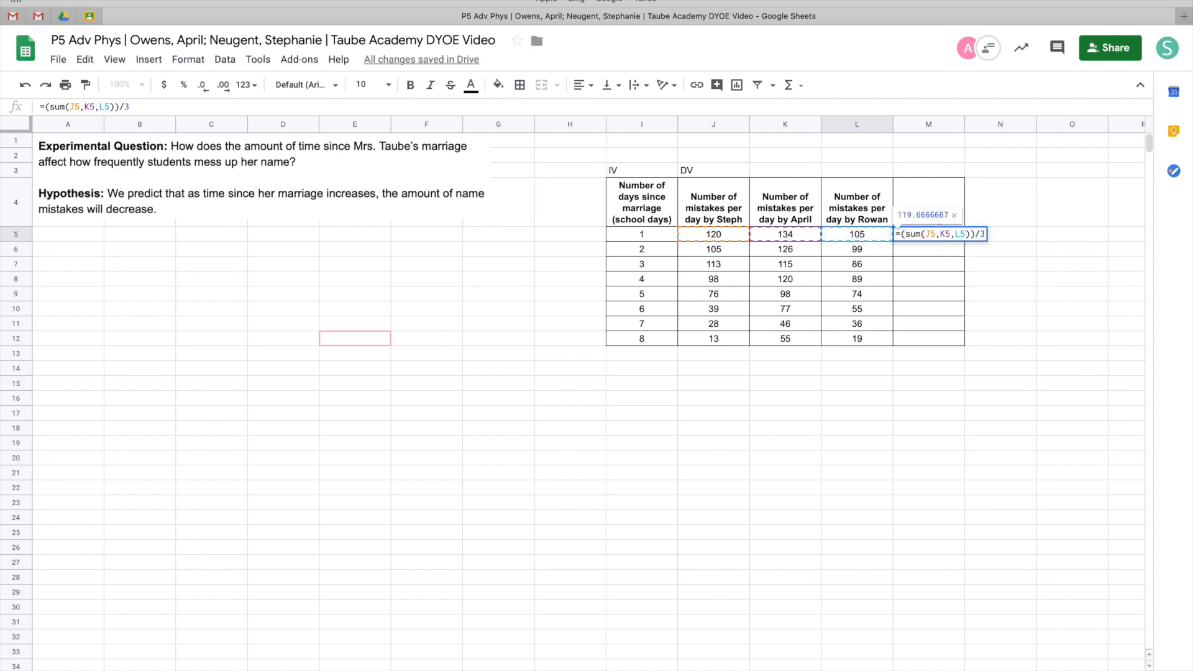
key(Return)
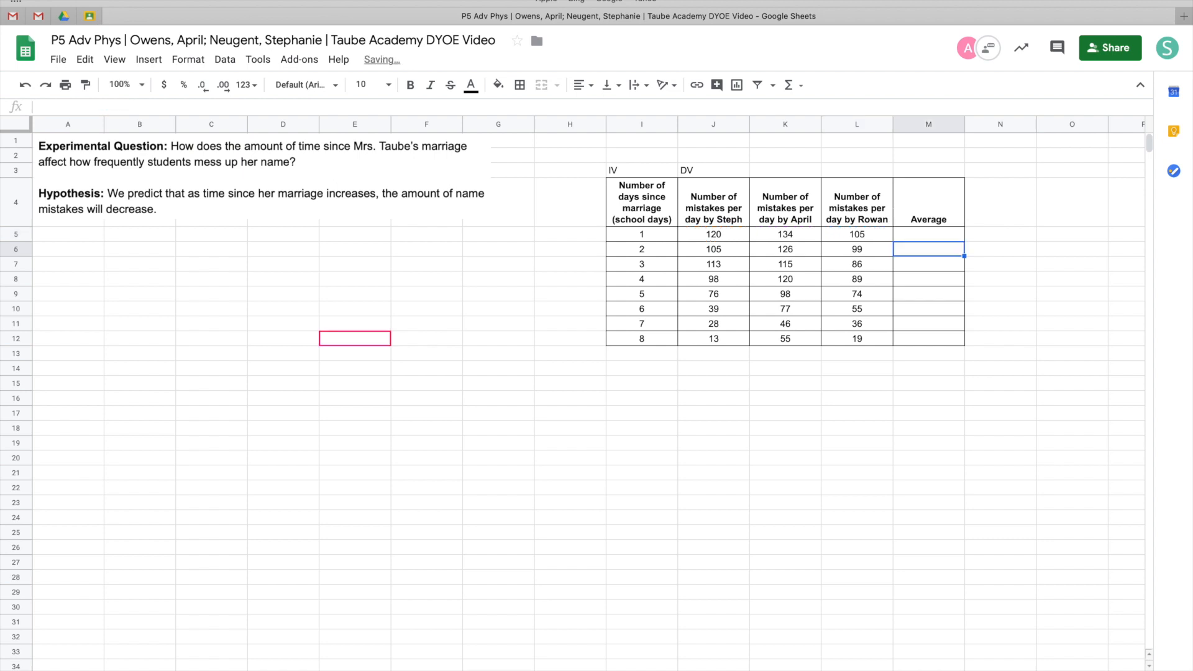
Fill the average formula down from M5 through M12
click(917, 236)
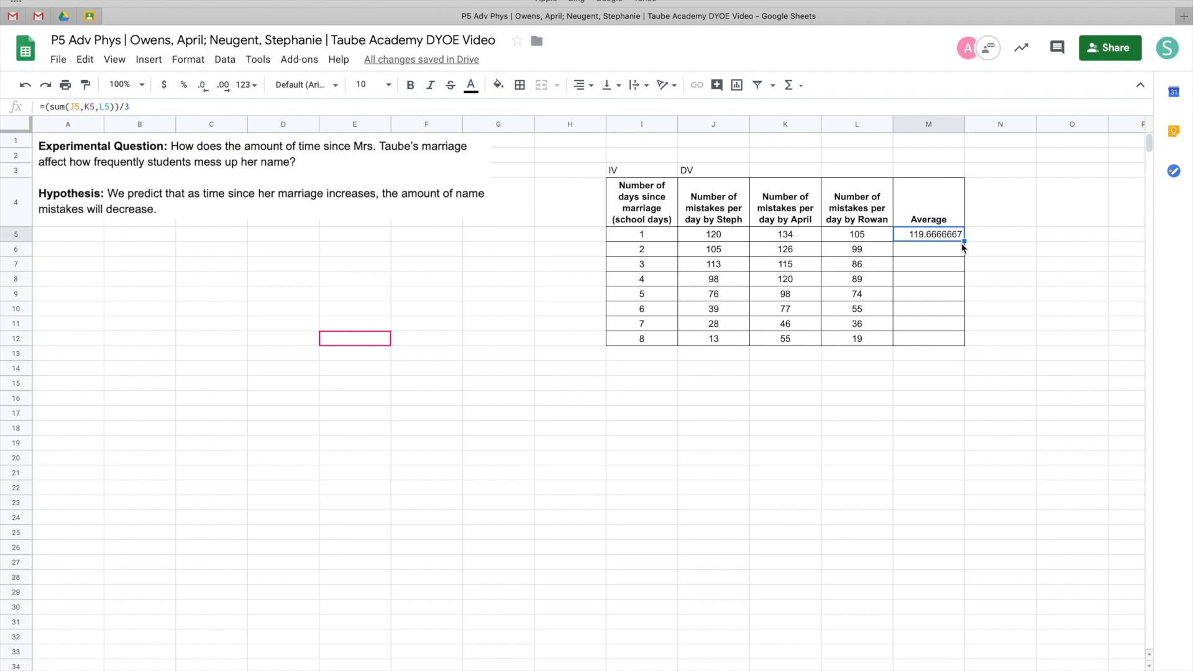
drag(963, 241, 960, 256)
drag(941, 308, 943, 341)
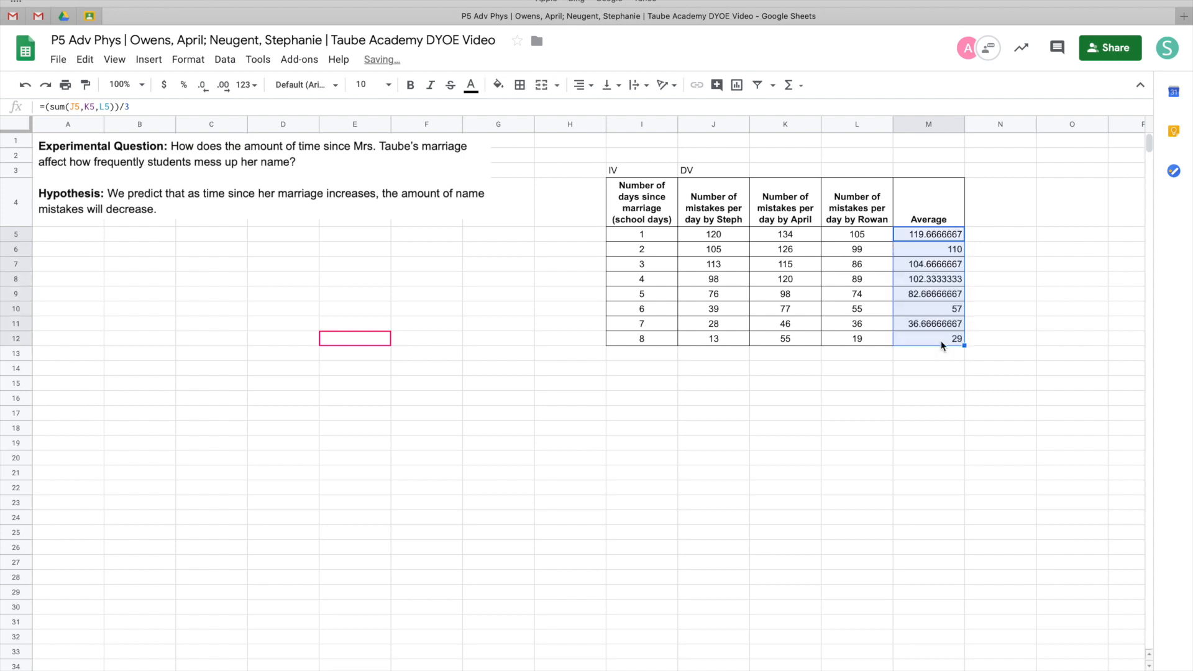
click(941, 237)
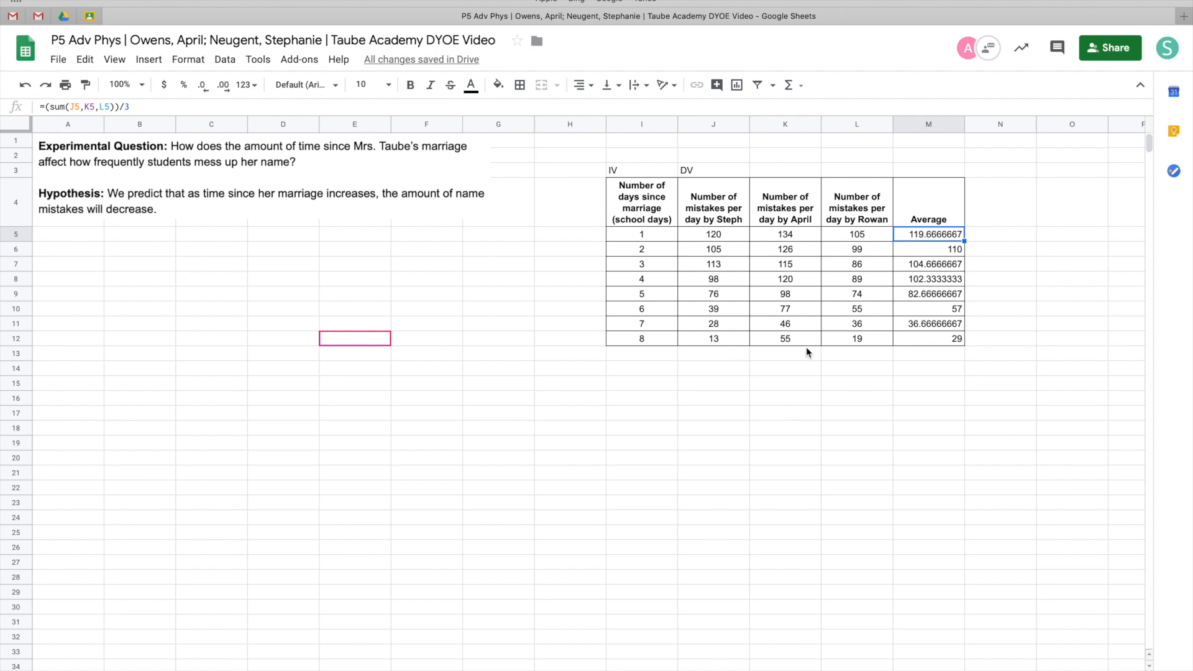
click(627, 385)
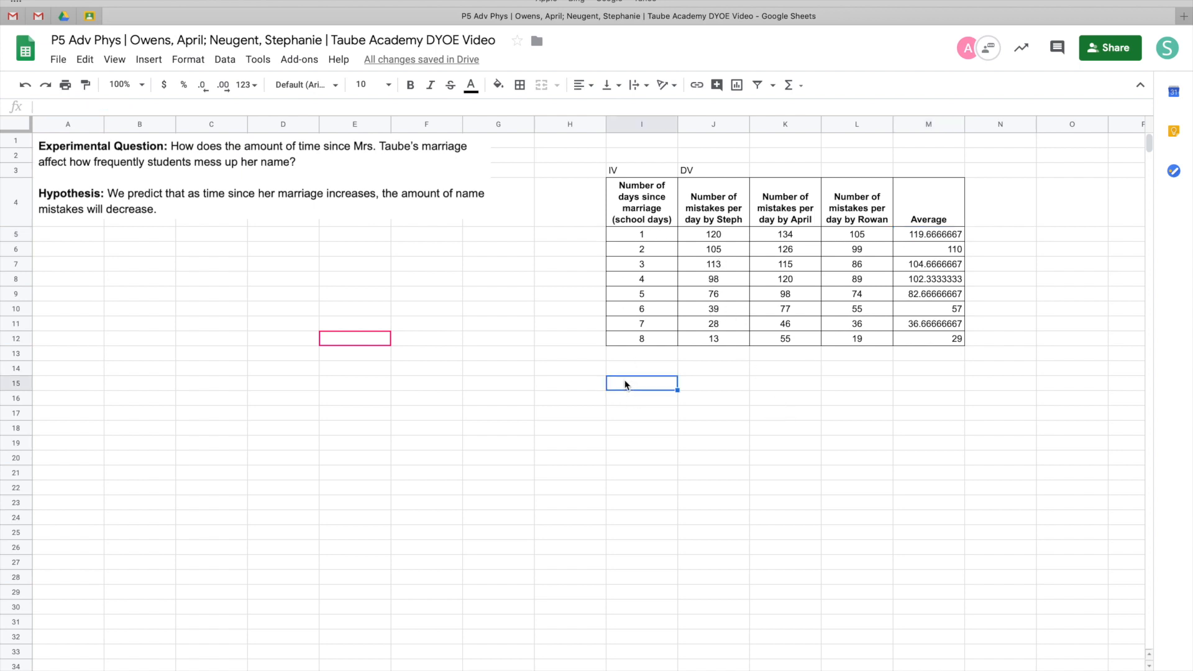
Copy the days header and the Average header into I17 and J17 to start a second table
double_click(649, 218)
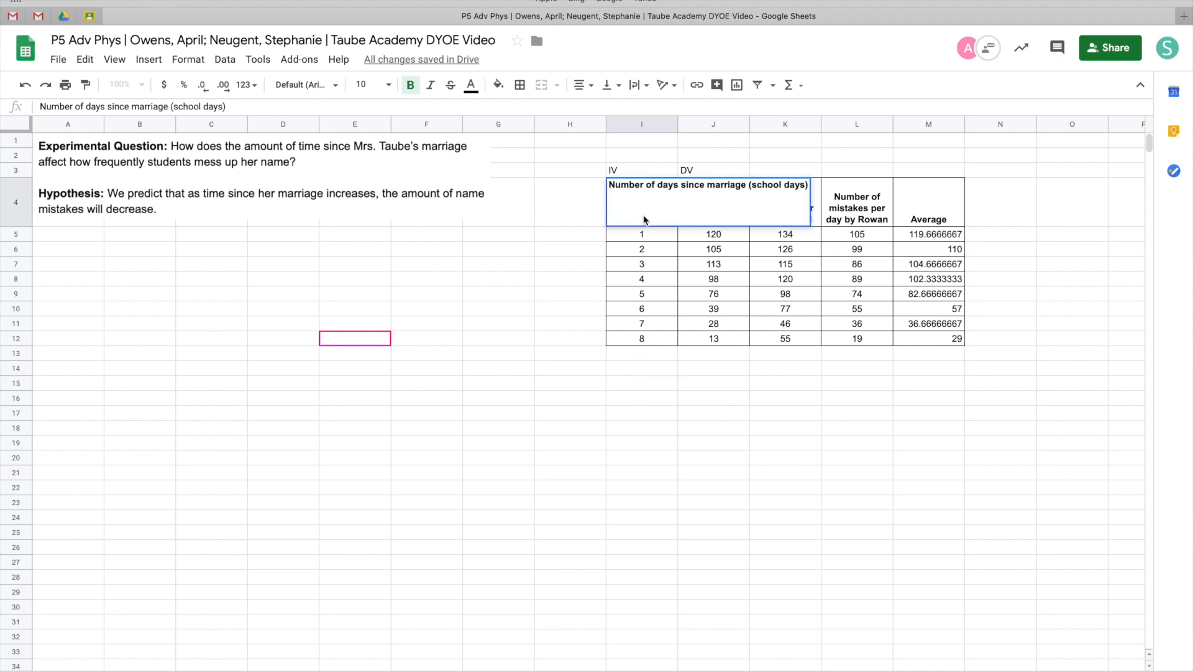
key(Escape)
key(ctrl+c)
click(642, 413)
key(ctrl+v)
click(926, 215)
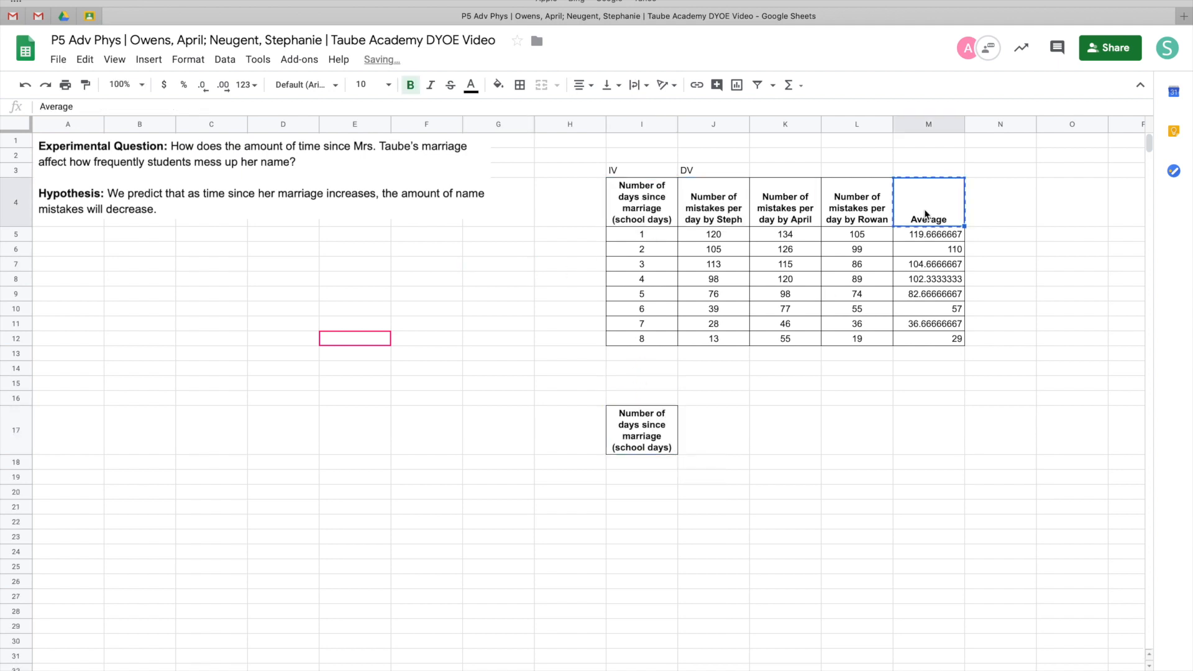
click(725, 420)
key(ctrl+v)
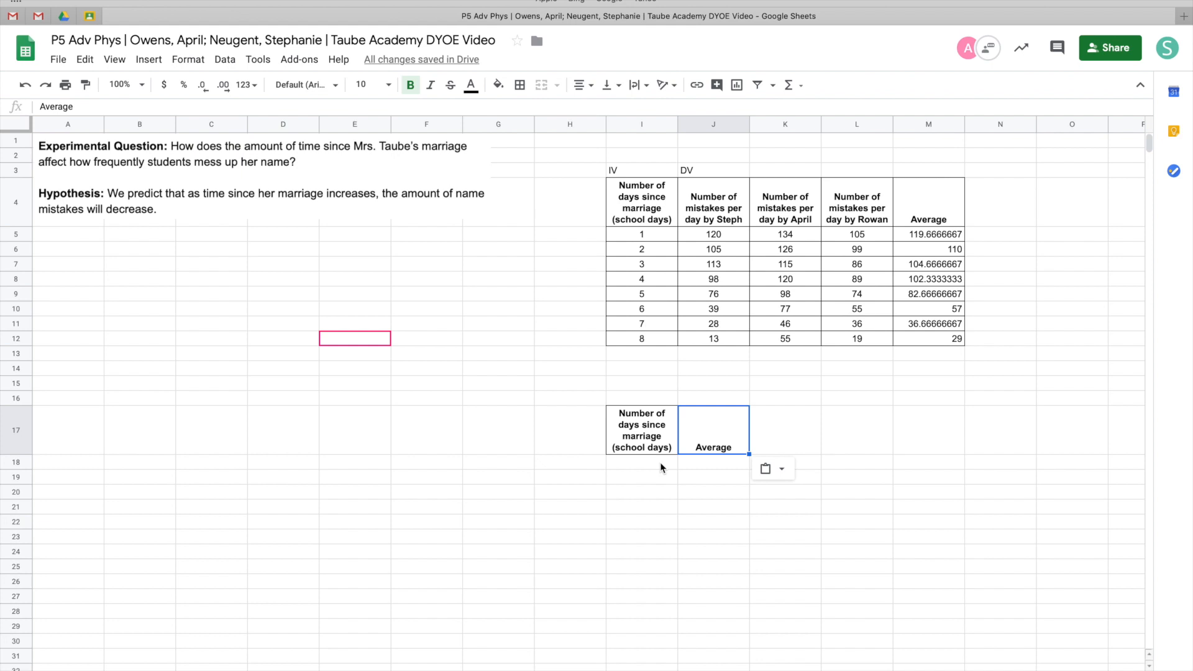
click(642, 463)
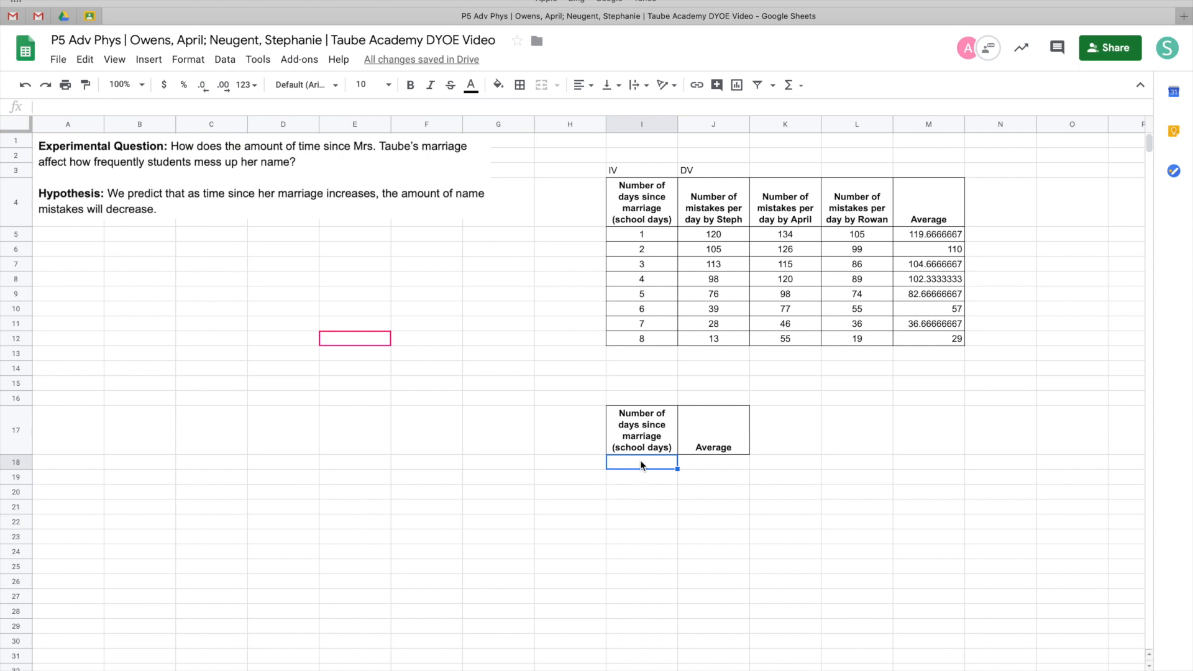
Enter 86,400 and 172,800 as the first seconds values below the new days header
text(86,400)
key(Return)
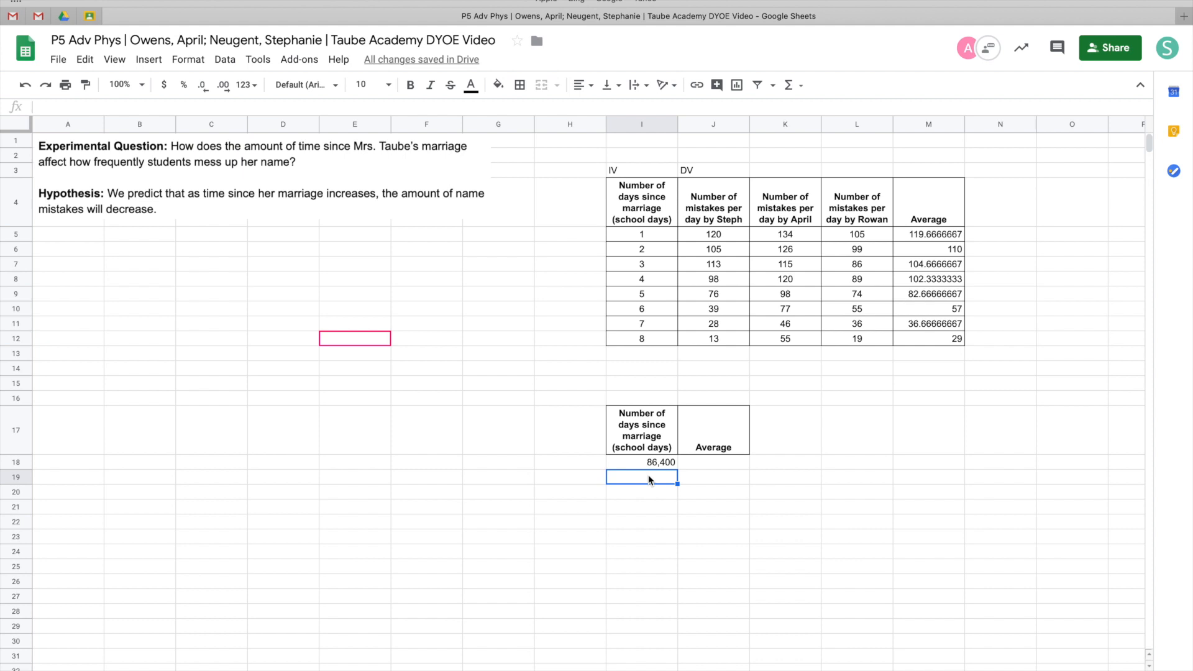
text(172,800)
click(636, 494)
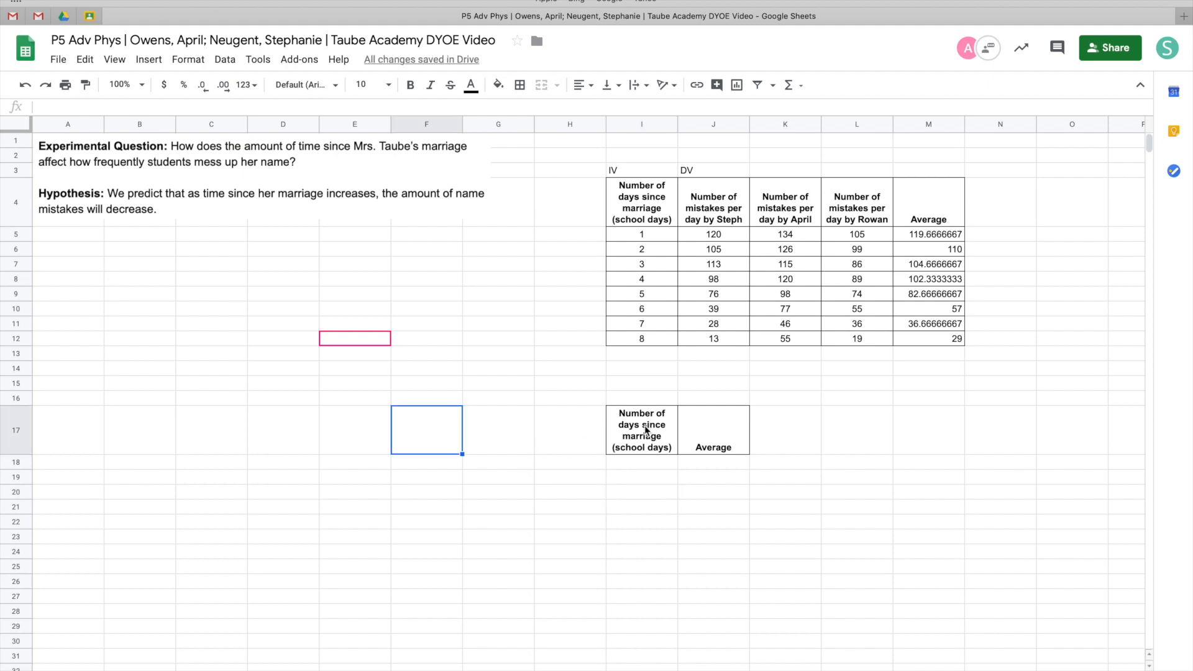
Rename the I17 header to Number of seconds since marriage (school seconds)
double_click(623, 428)
double_click(665, 412)
text(seconds)
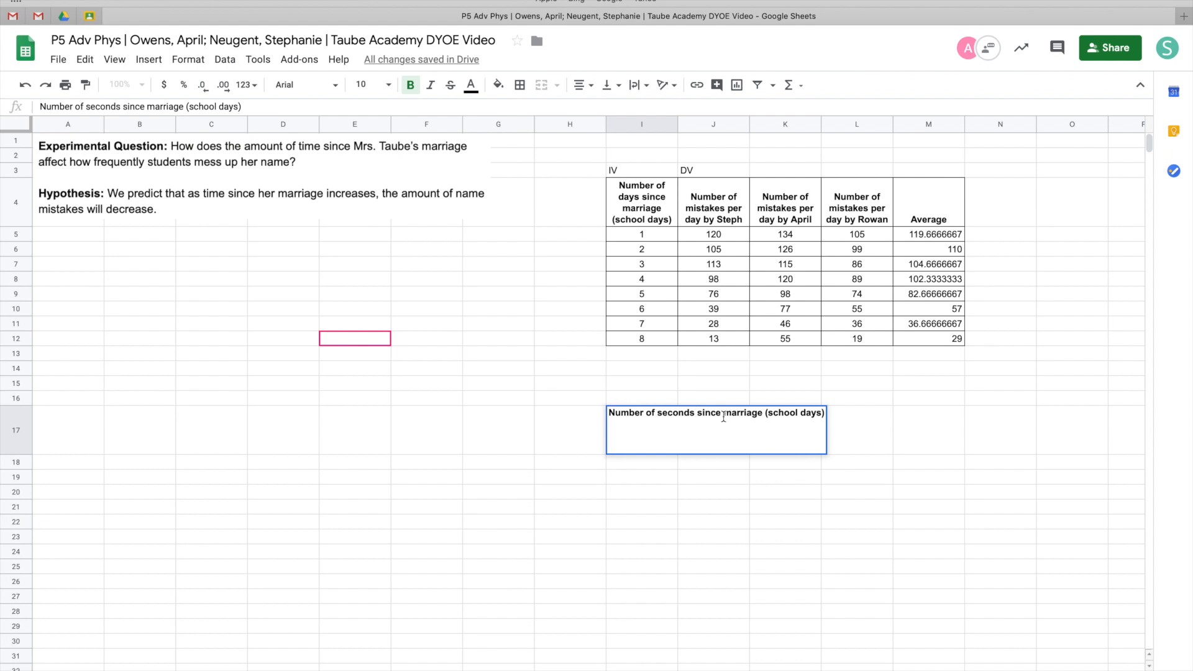
double_click(809, 414)
text(seconds)
key(Tab)
Retitle the J17 header as Average (mistakes/second) and the M4 header as Average (mistakes / day)
text(Average)
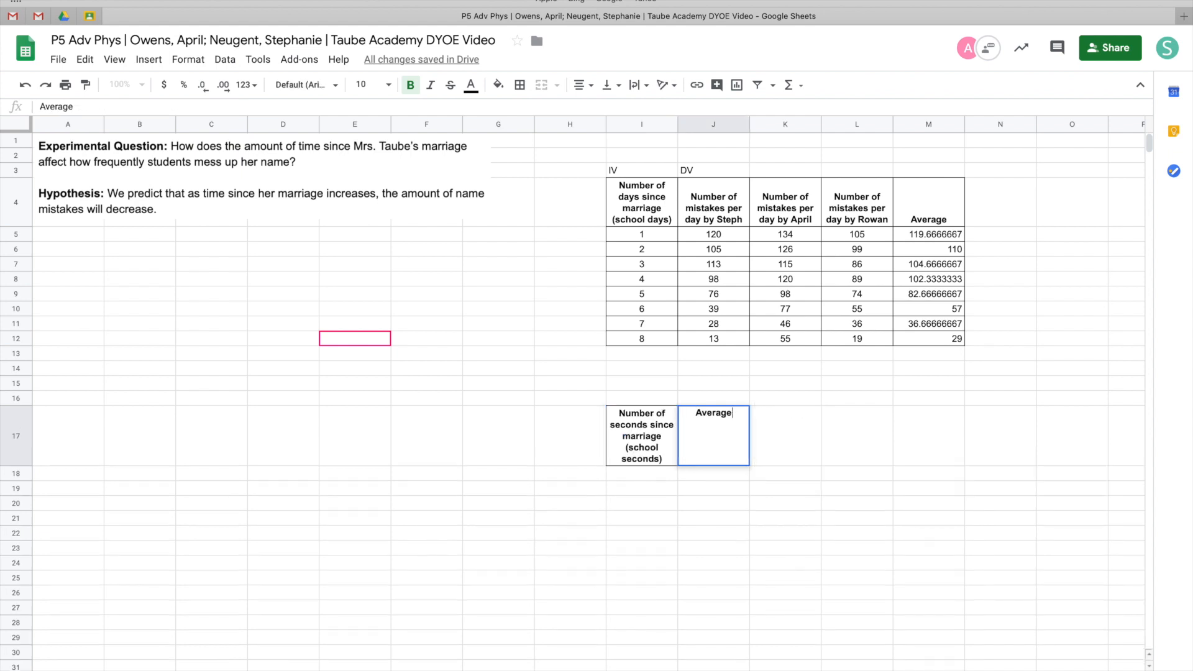
text( (mistakes/second))
key(Return)
double_click(947, 225)
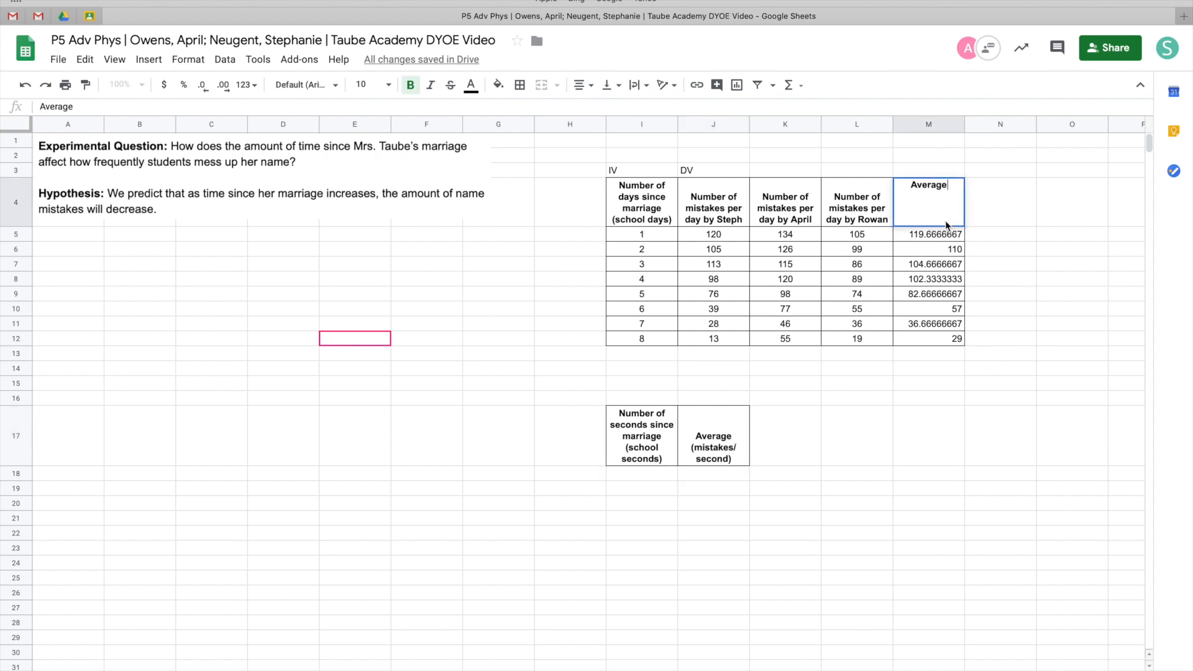
text((mistakes / day))
key(Return)
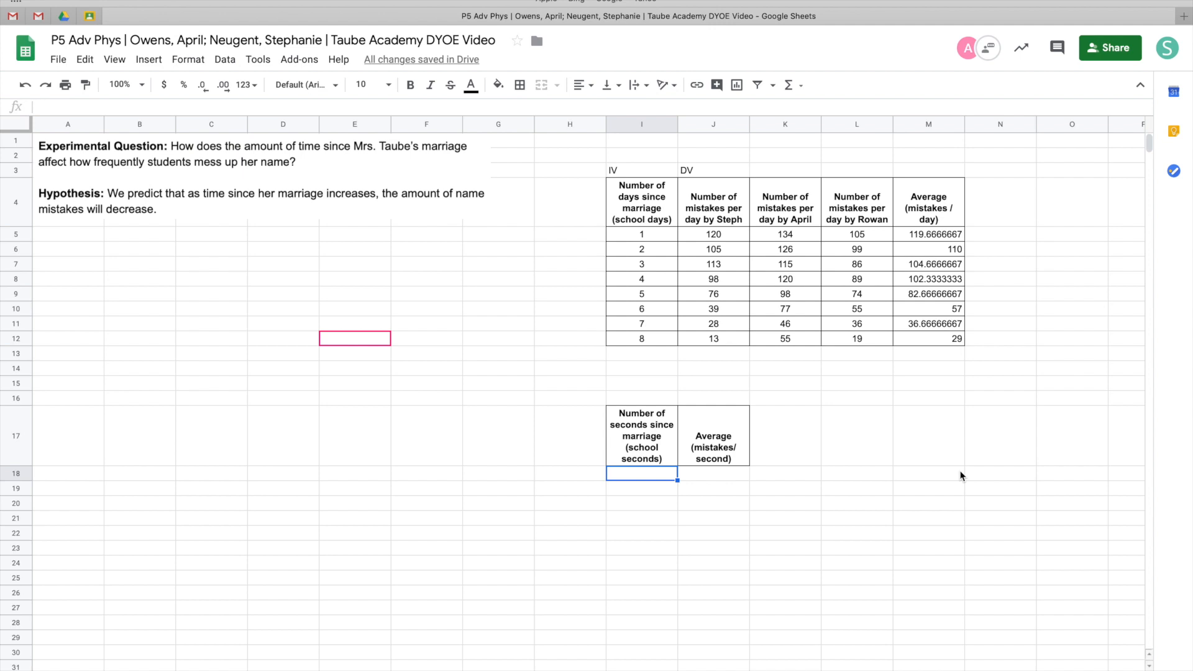
Enter the seconds values 86,400, 172,800, 259,200, 345,600, 432,000, 518, 400 and 604,800 down I18 to I24
text(86, 400)
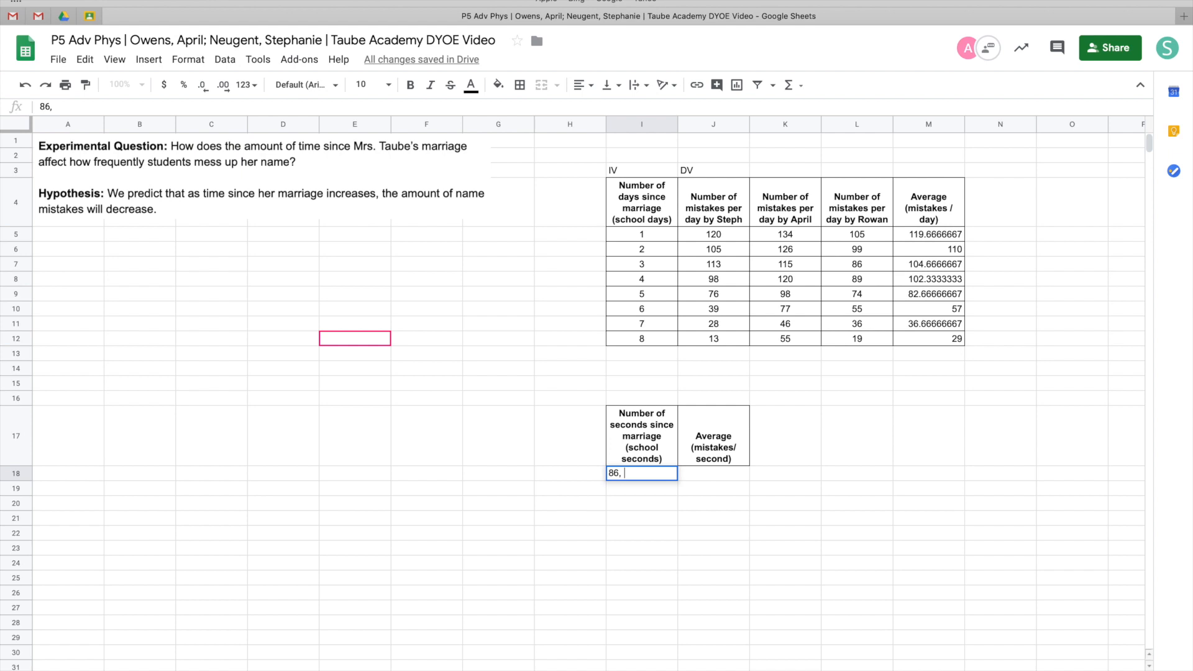
key(Return)
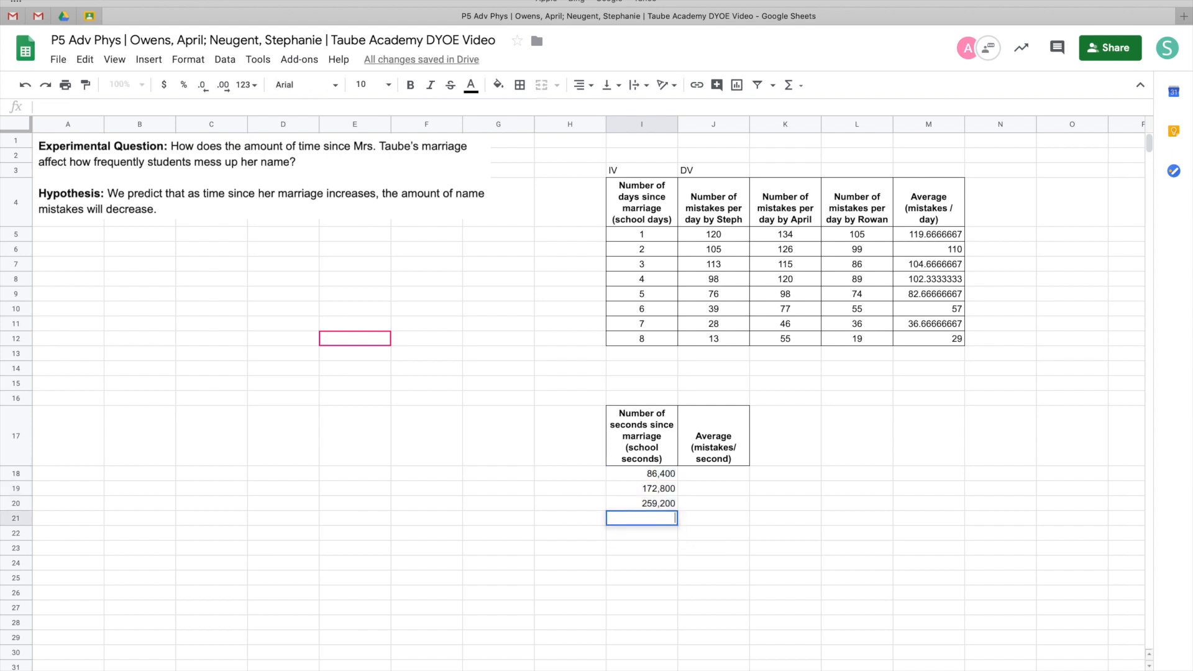
text(345,600)
key(Return)
text(432,000)
key(Return)
text(518, 400)
key(Return)
text(604,800)
key(Return)
Enter the rounded averages 119.67, 110, 104.67, 102.33, 82.67, 57, 36.67 and 29 in J18 through J25
double_click(642, 474)
drag(642, 577, 642, 473)
click(594, 110)
text(104.67)
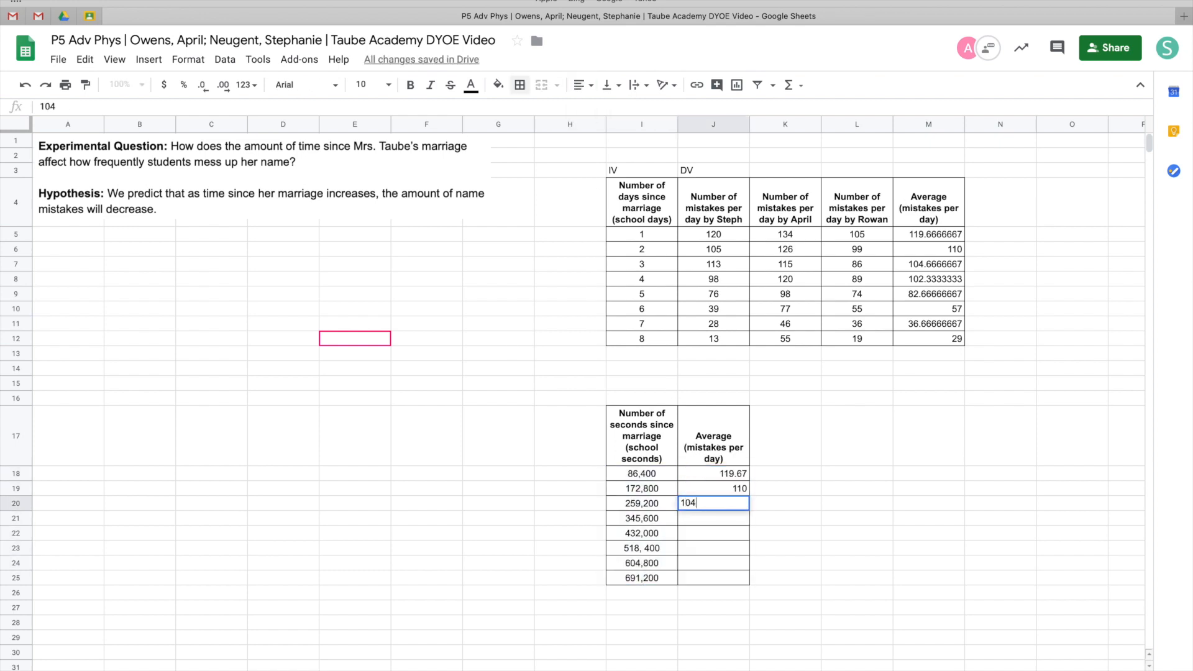
key(Return)
text(102.33)
key(Return)
text(82.67)
key(Return)
text(57)
key(Return)
text(36.67)
key(Return)
text(29)
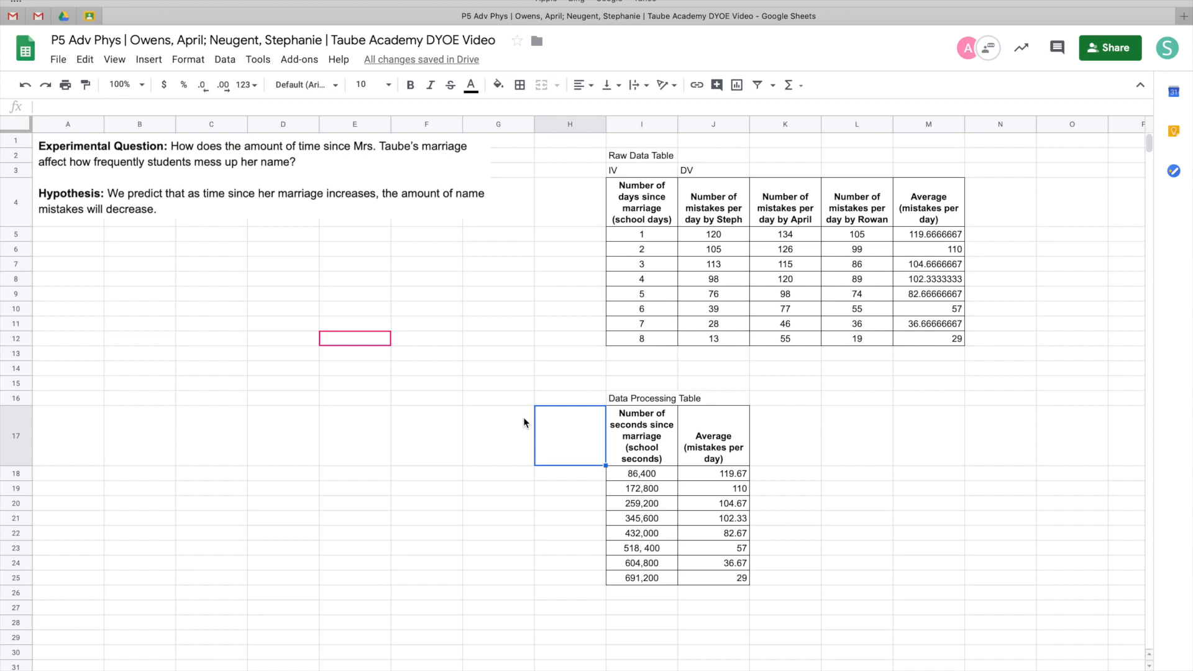
Insert a chart from the data processing table in I17 through J25
drag(640, 435, 722, 584)
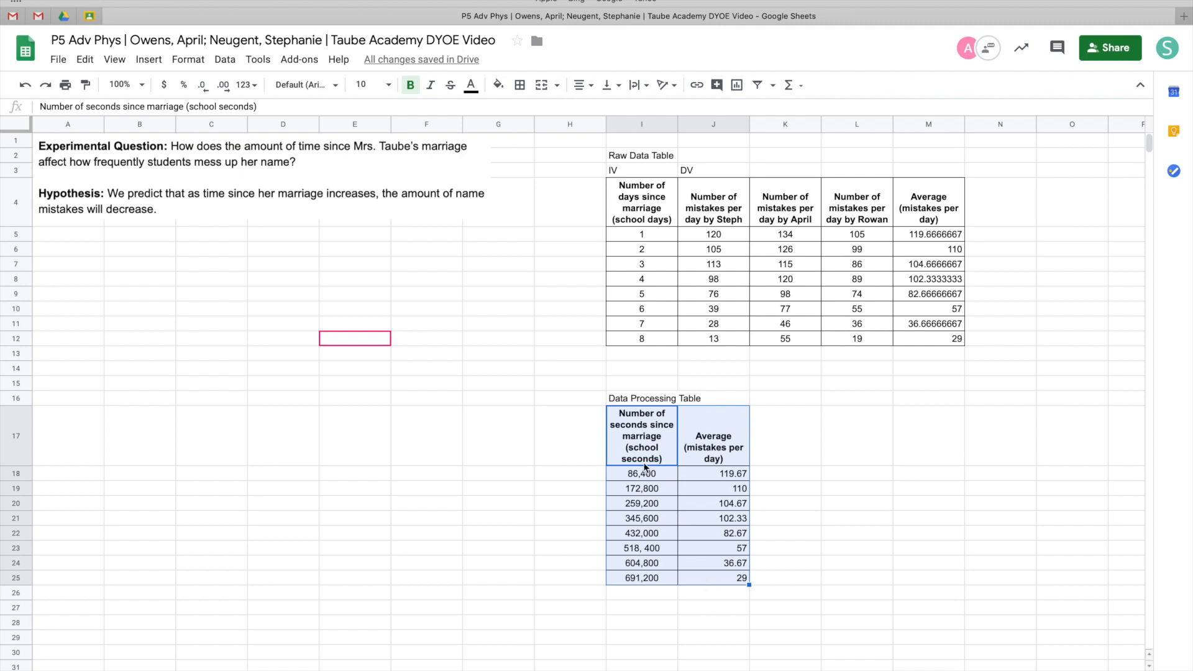
click(147, 60)
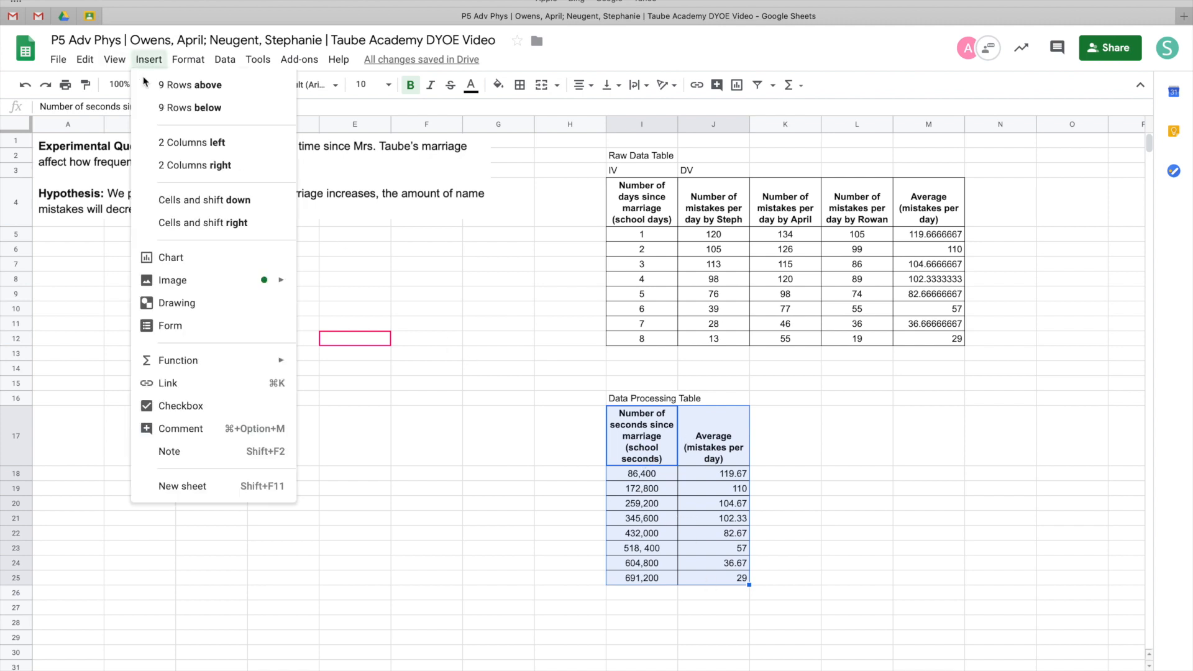
click(152, 258)
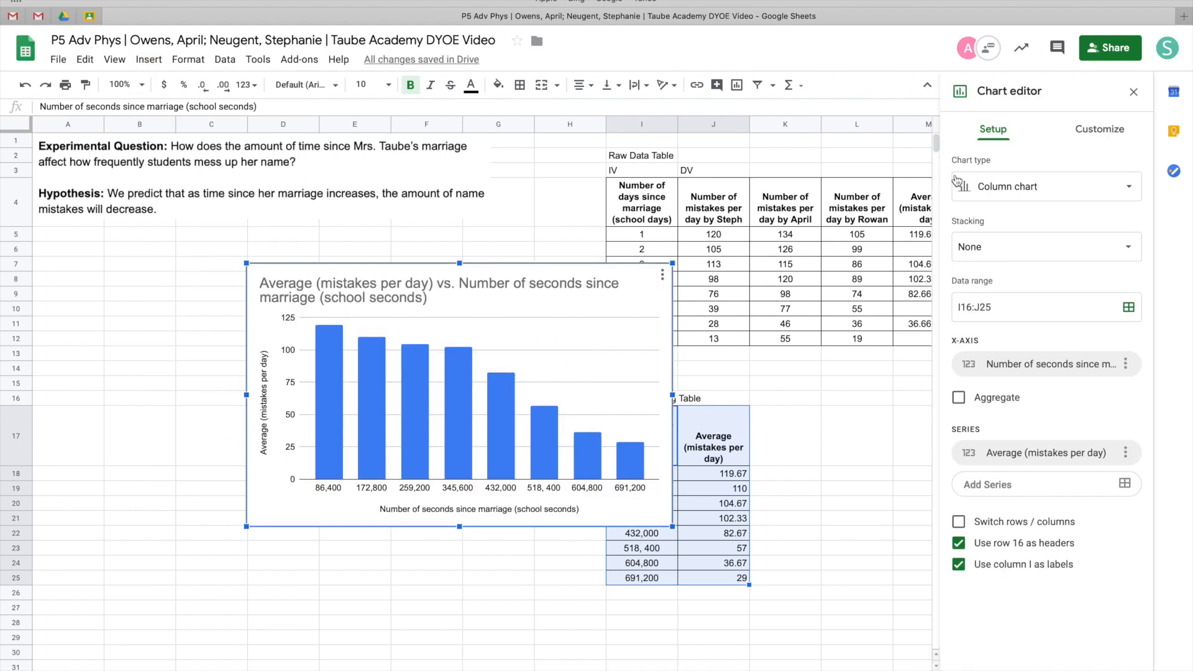
Change the chart type to Scatter chart and move the chart beside the tables
click(1021, 186)
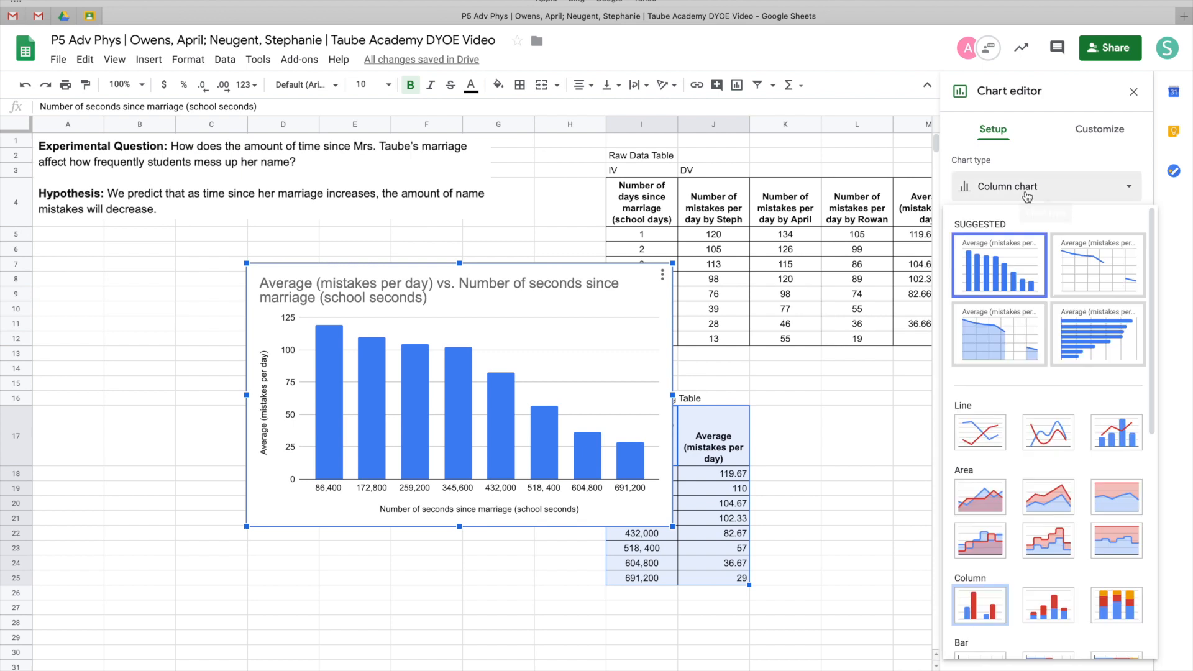
scroll(1025, 472, down, 4)
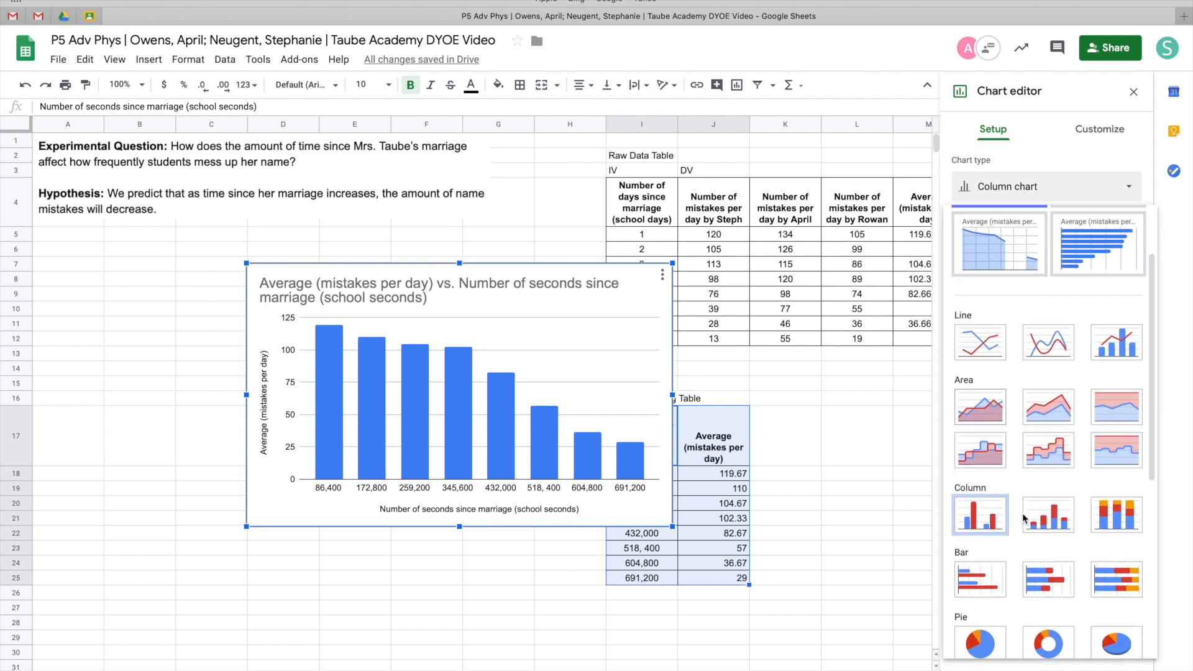
scroll(1024, 518, down, 1)
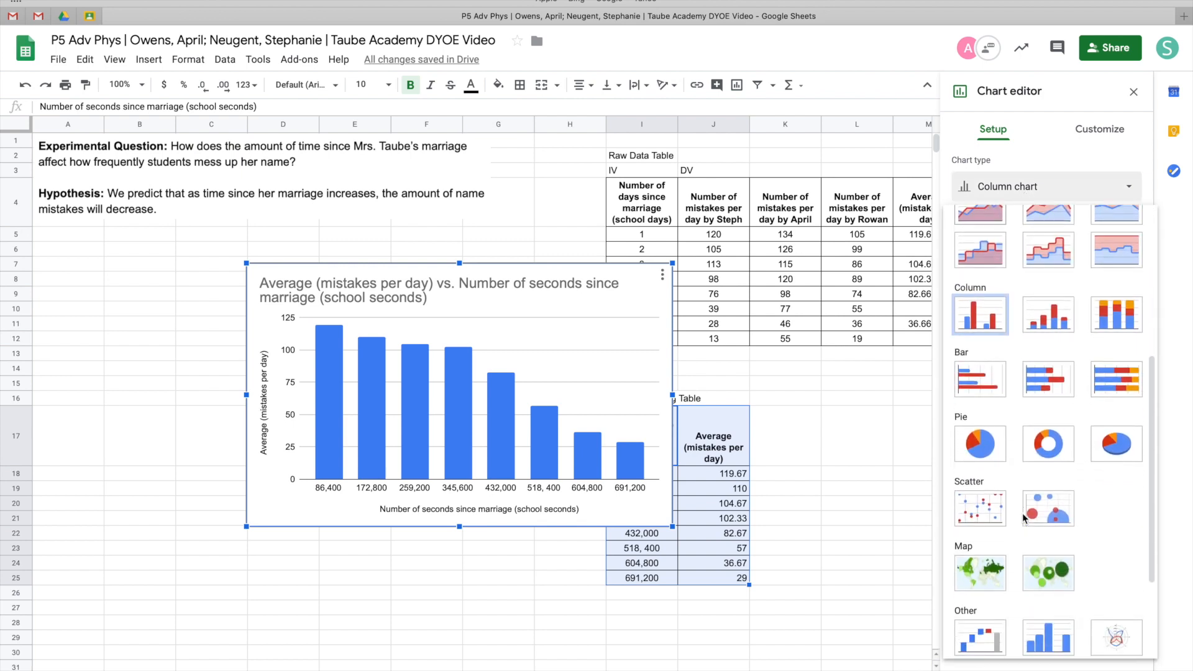
click(988, 505)
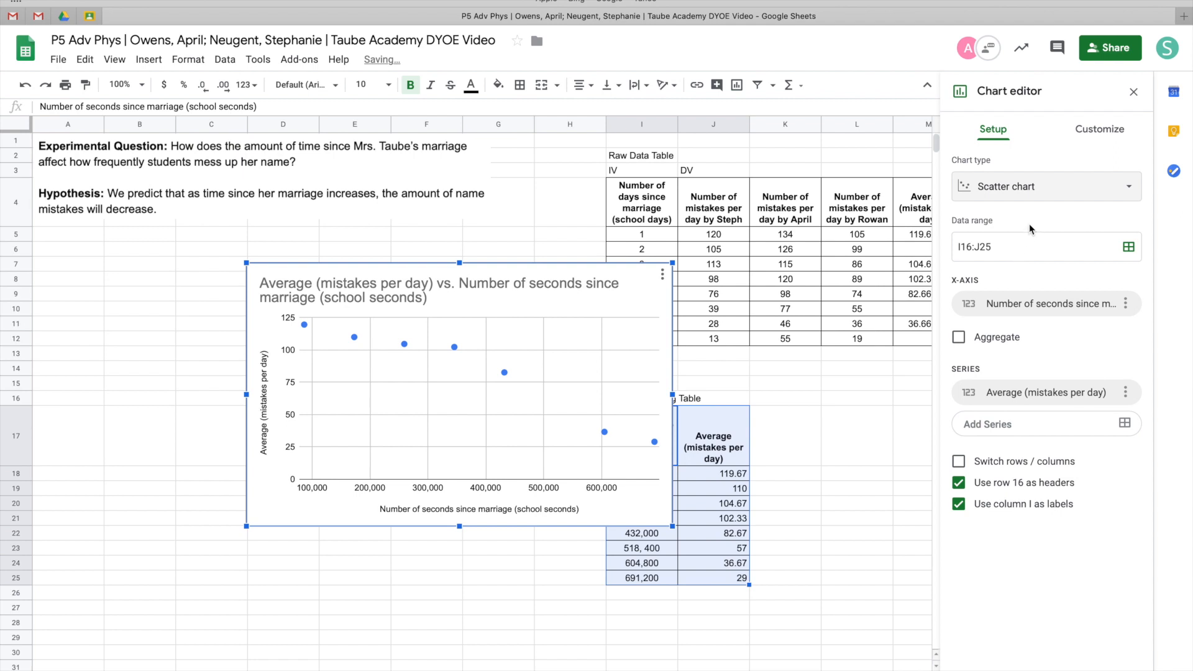
drag(576, 400, 436, 427)
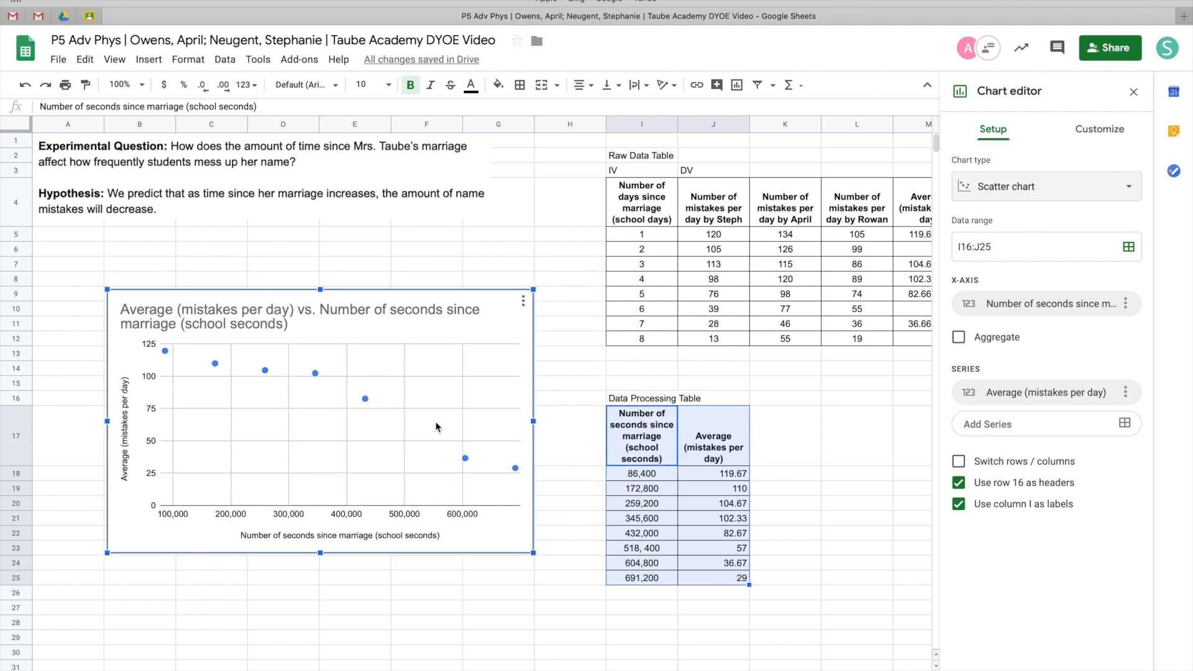